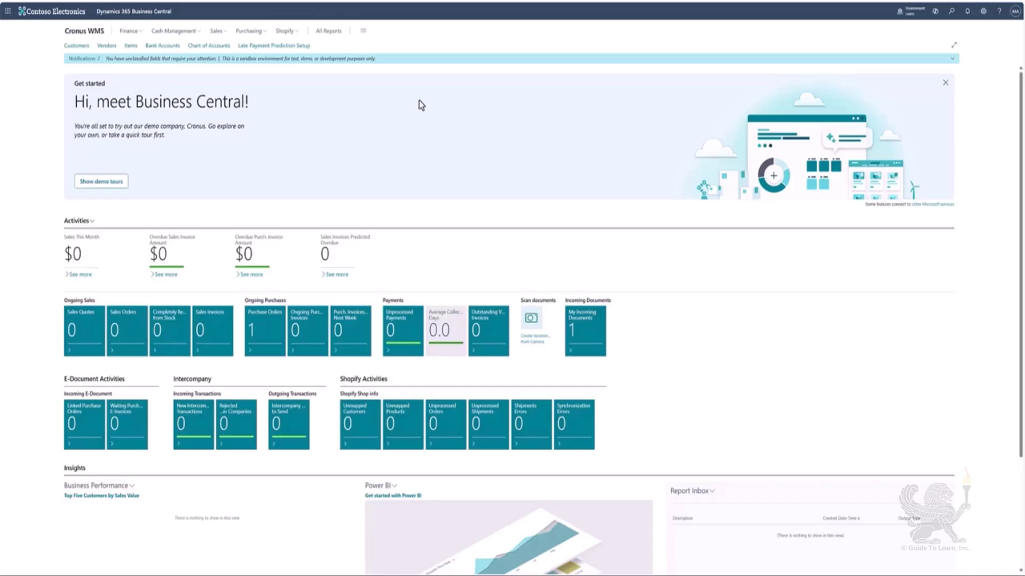
# Find and open the Purchase Orders list
pyautogui.click(260, 33)
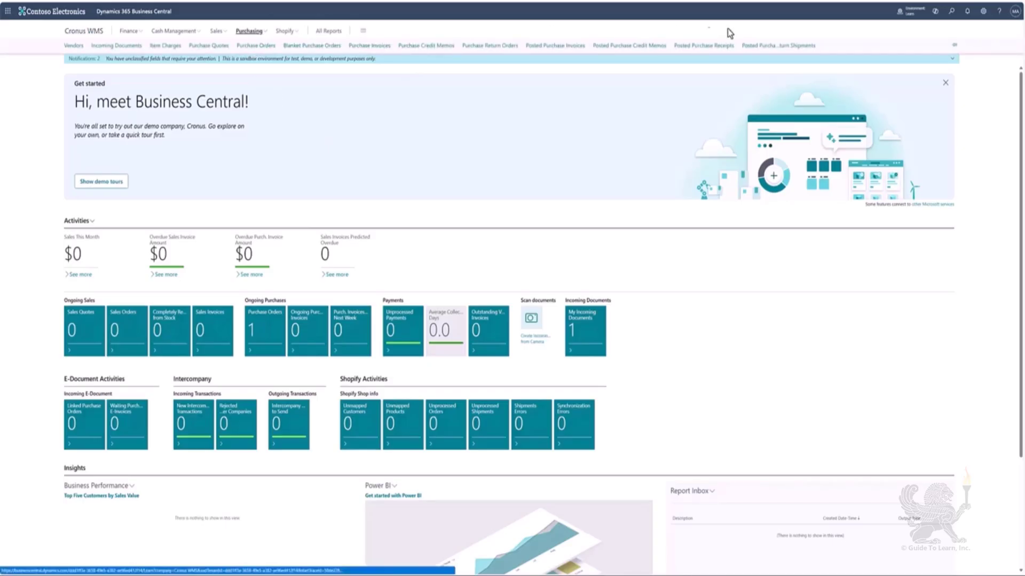
pyautogui.click(950, 12)
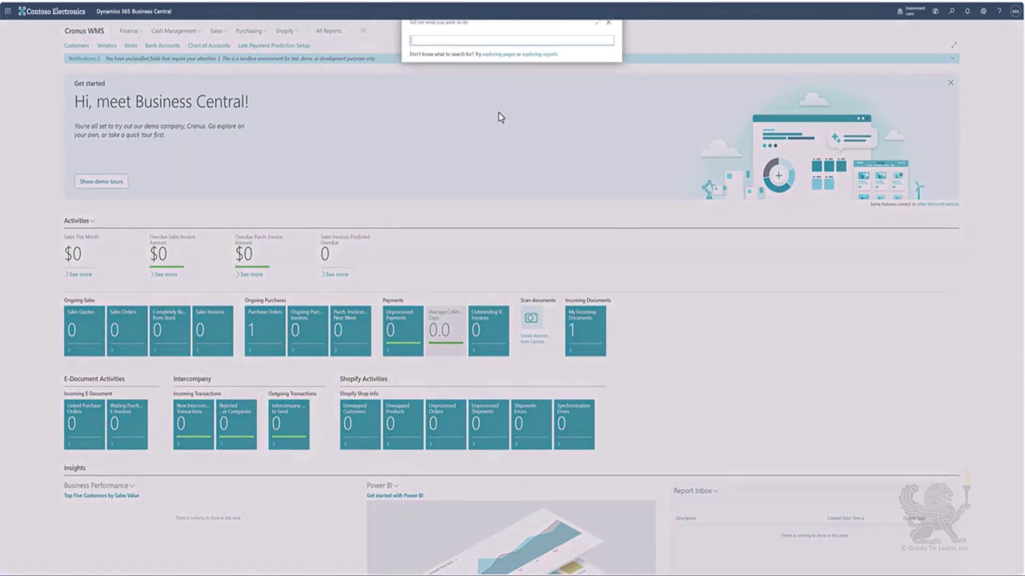
pyautogui.write('Purch')
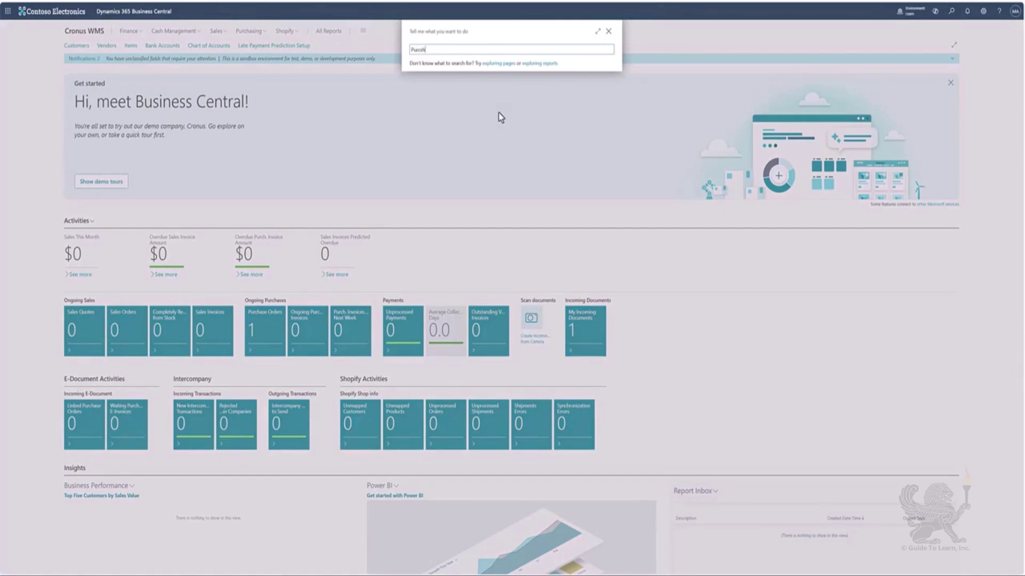
pyautogui.write('ase')
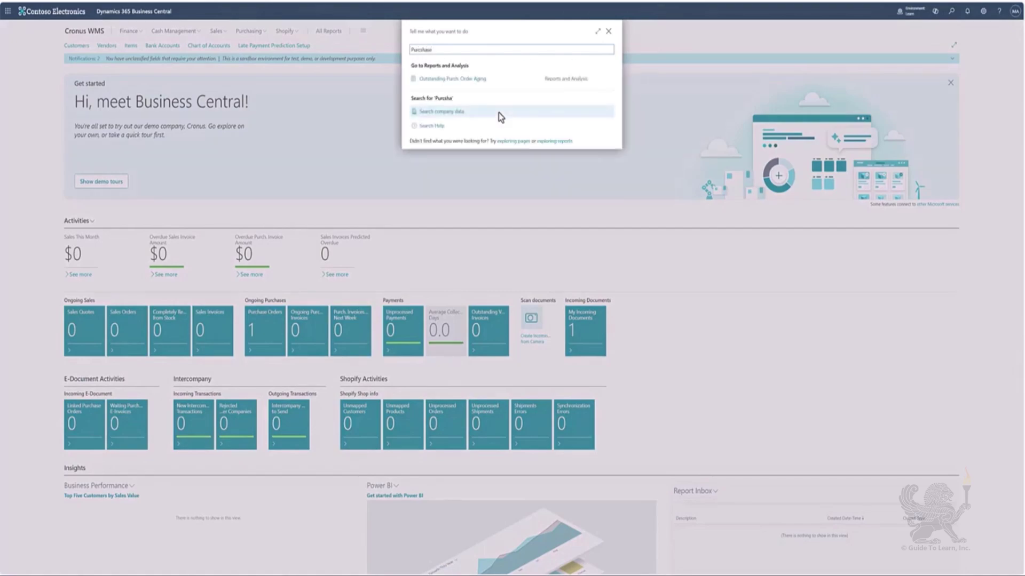
pyautogui.write('urchase Order')
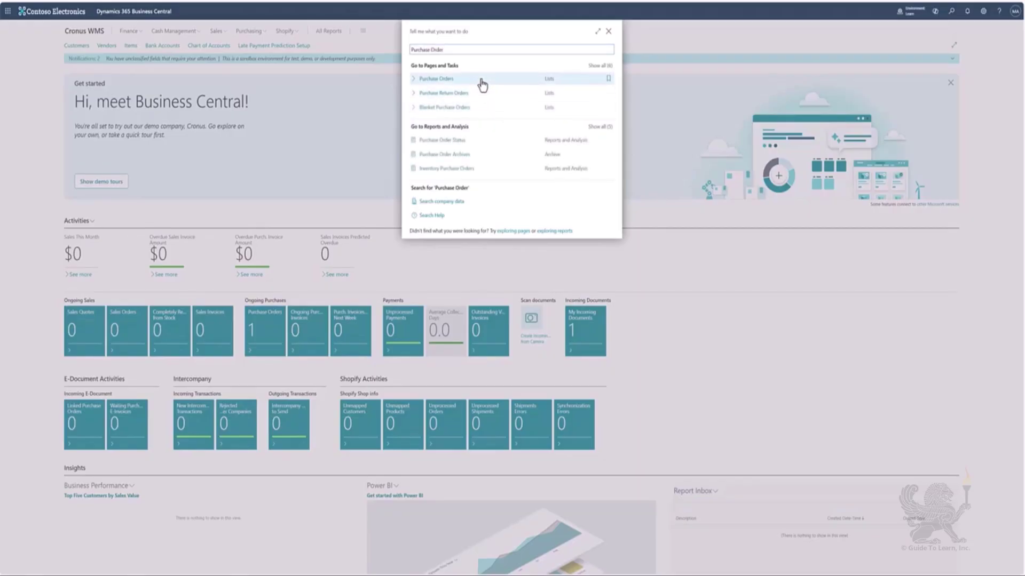
pyautogui.click(482, 81)
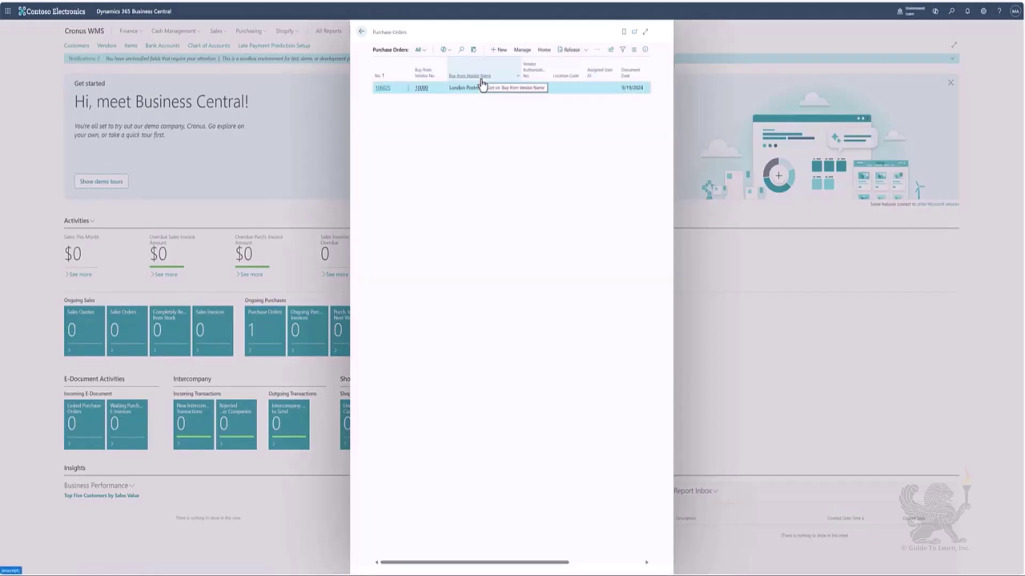
# Create a new purchase order with London Postmaster as the vendor
pyautogui.click(500, 52)
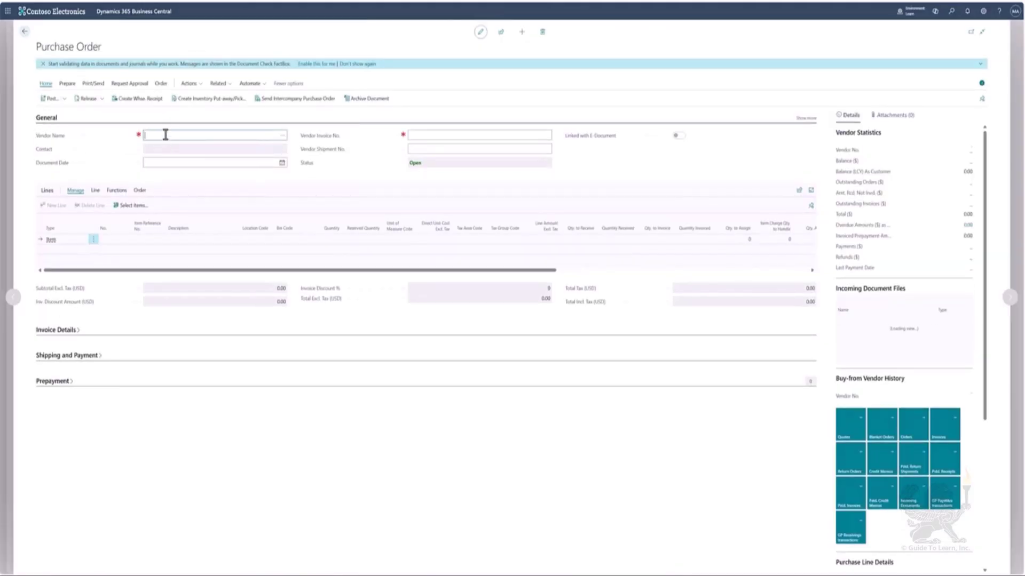
pyautogui.write('10000')
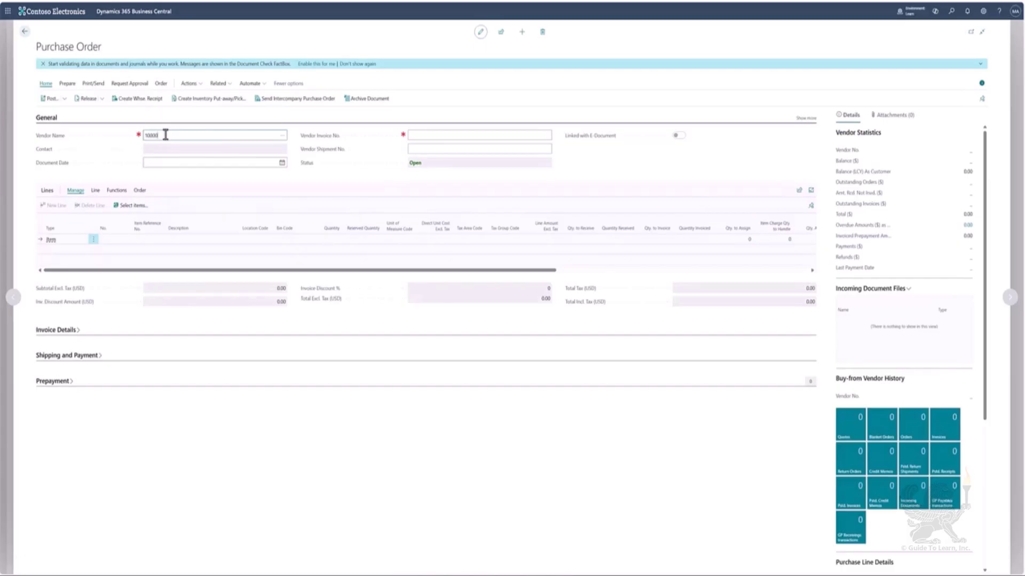
pyautogui.press('Tab')
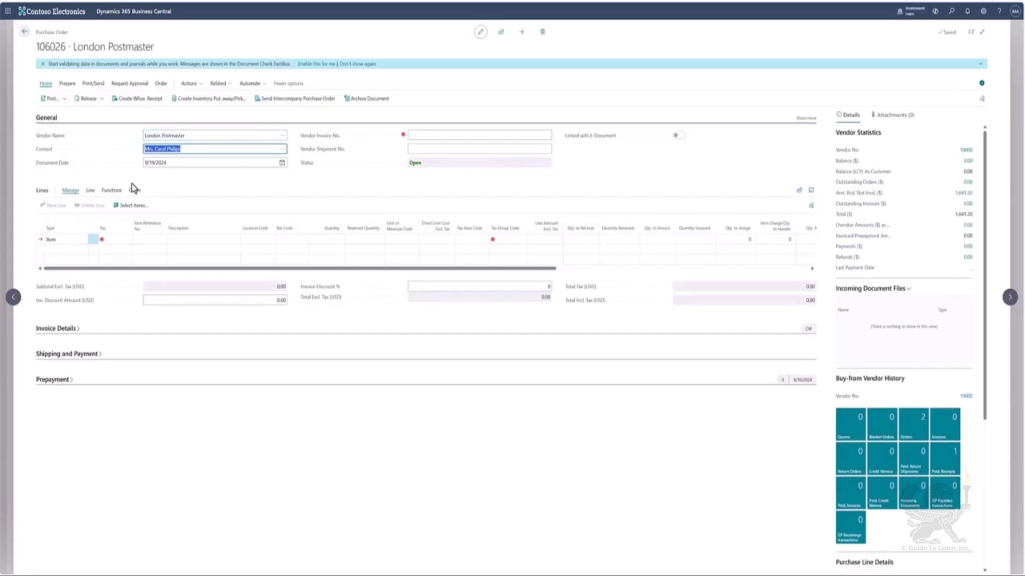
# Enter item 70061 (Surface Pro 9) on the first order line with location BLUE and quantity 100
pyautogui.click(109, 239)
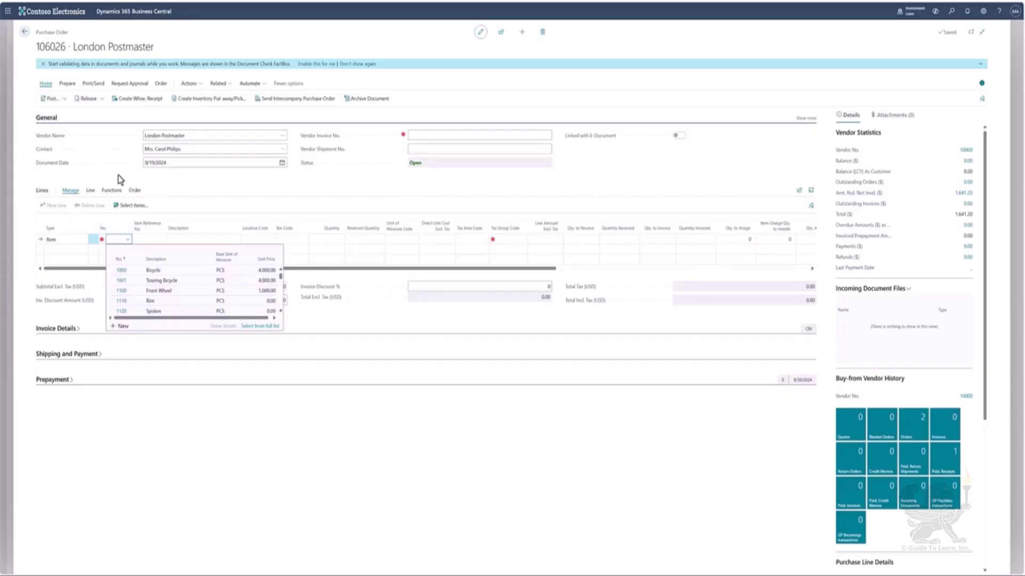
pyautogui.write('70061')
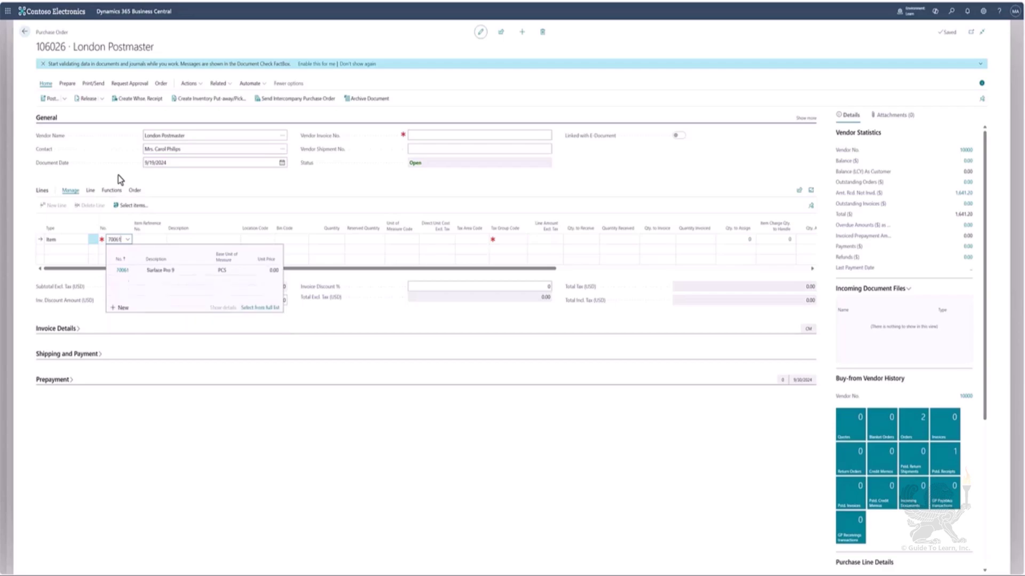
pyautogui.click(197, 272)
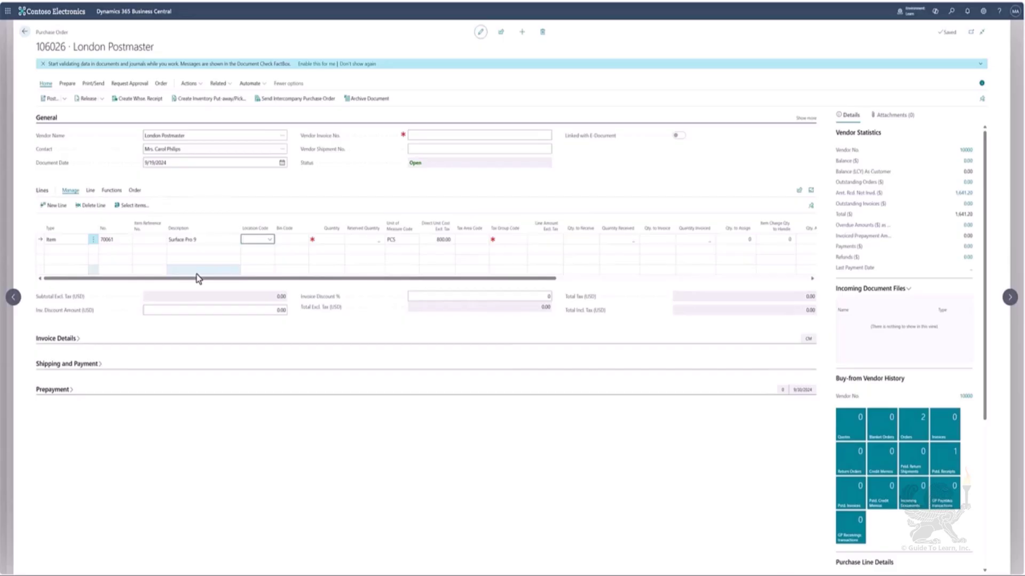
pyautogui.write('Blue')
pyautogui.press('Tab')
pyautogui.write('100')
pyautogui.press('Tab')
# Add a second order line for item 70062, the maintenance oil
pyautogui.press('Down')
pyautogui.press('Left')
pyautogui.press('Left')
pyautogui.press('Left')
pyautogui.press('Left')
pyautogui.press('Left')
pyautogui.press('Left')
pyautogui.press('Left')
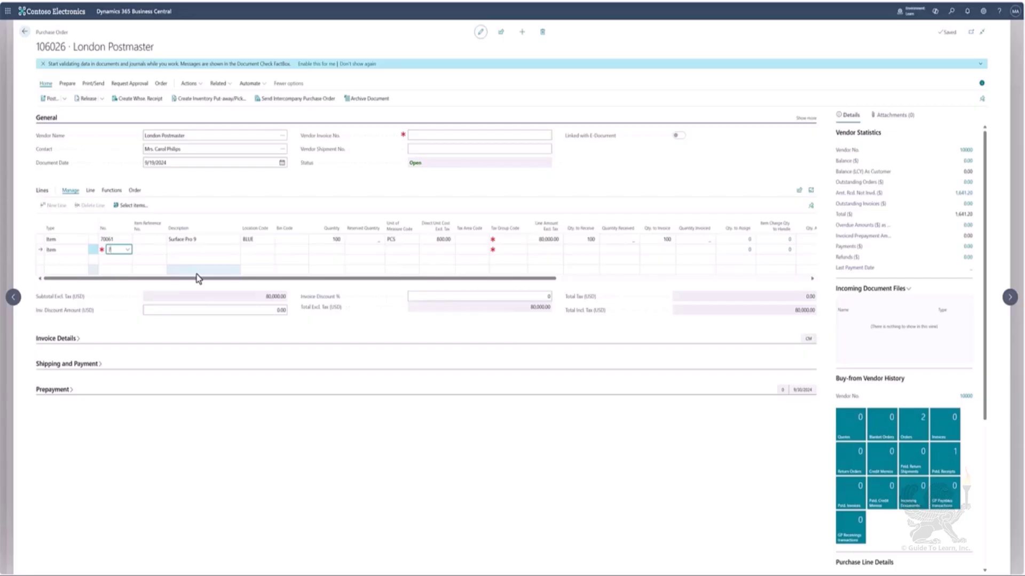
pyautogui.write('70062')
pyautogui.press('Tab')
pyautogui.press('Tab')
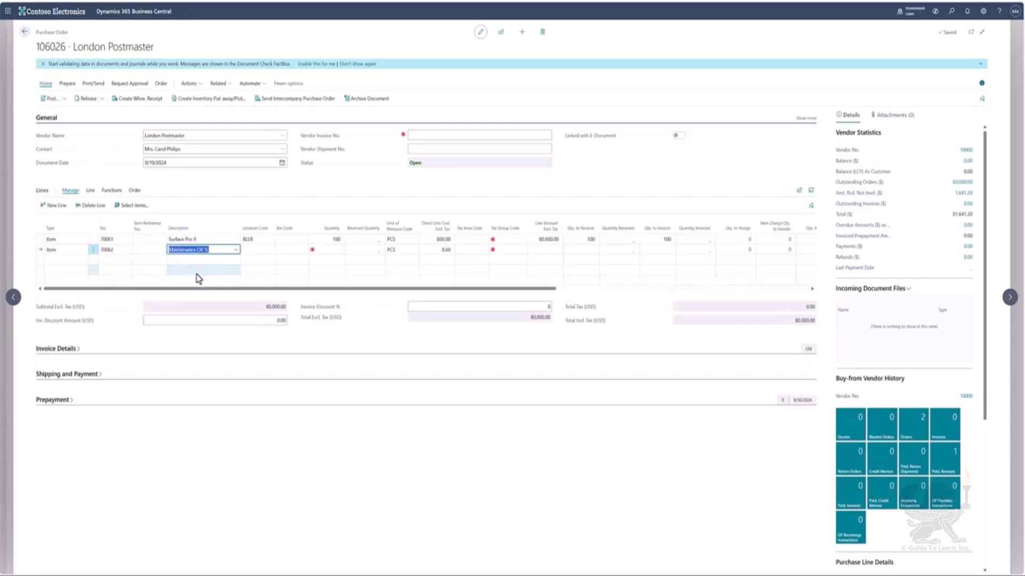
# Set the maintenance oil line's location code to BLUE and its quantity to 1,000
pyautogui.press('Tab')
pyautogui.write('blue')
pyautogui.press('Tab')
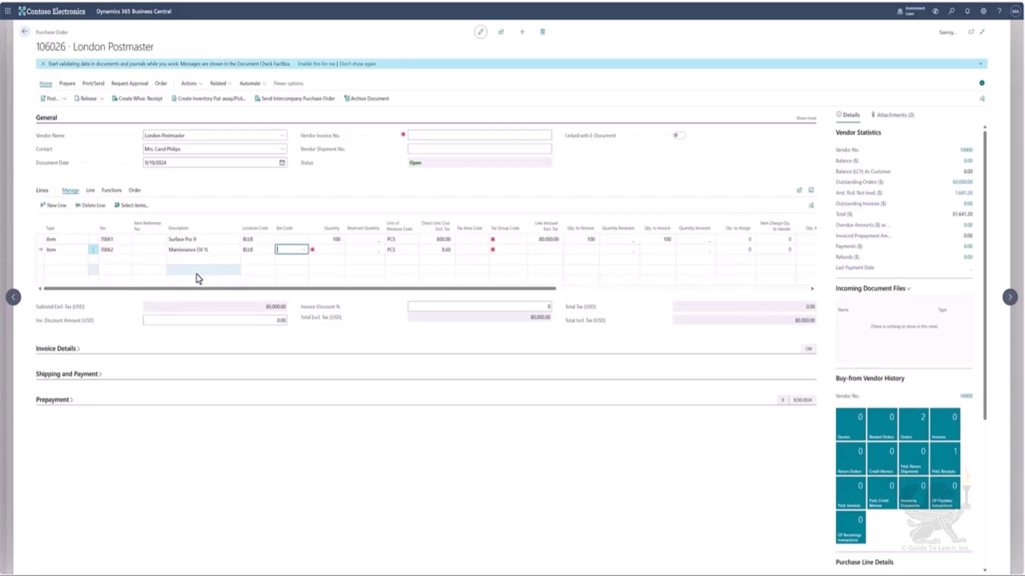
pyautogui.press('Tab')
pyautogui.write('1,00')
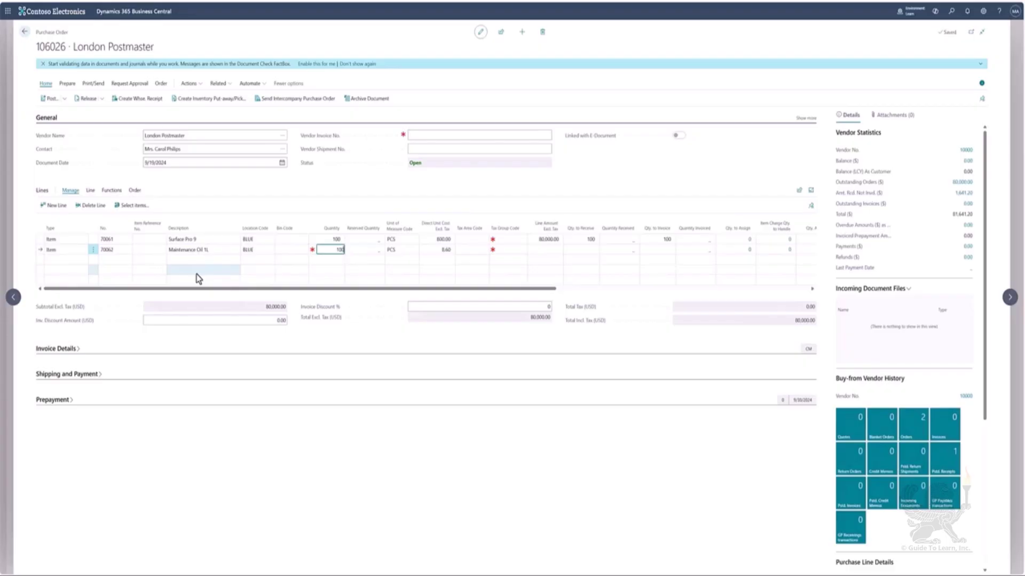
pyautogui.write('0')
pyautogui.press('Tab')
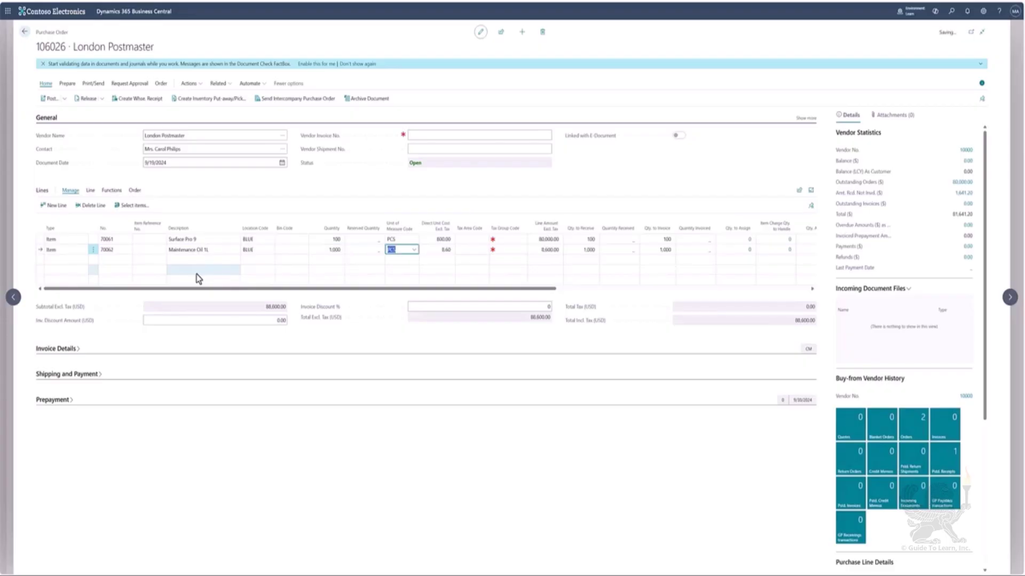
# Add a third order line for item 70063 (Paint, Black)
pyautogui.press('Down')
pyautogui.press('Left')
pyautogui.press('Left')
pyautogui.press('Left')
pyautogui.press('Left')
pyautogui.press('Left')
pyautogui.press('Left')
pyautogui.press('Left')
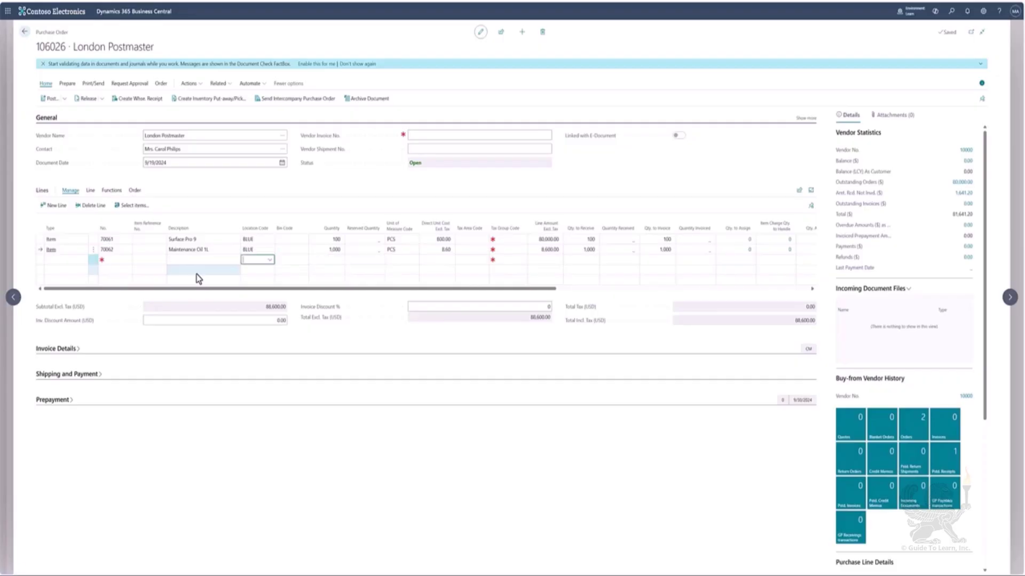
pyautogui.write('70063')
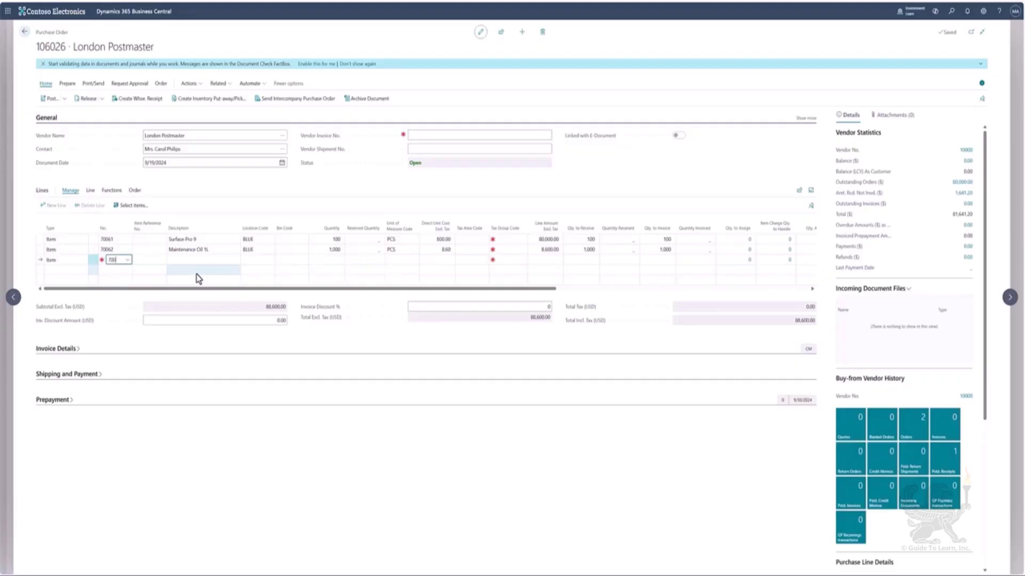
pyautogui.press('Tab')
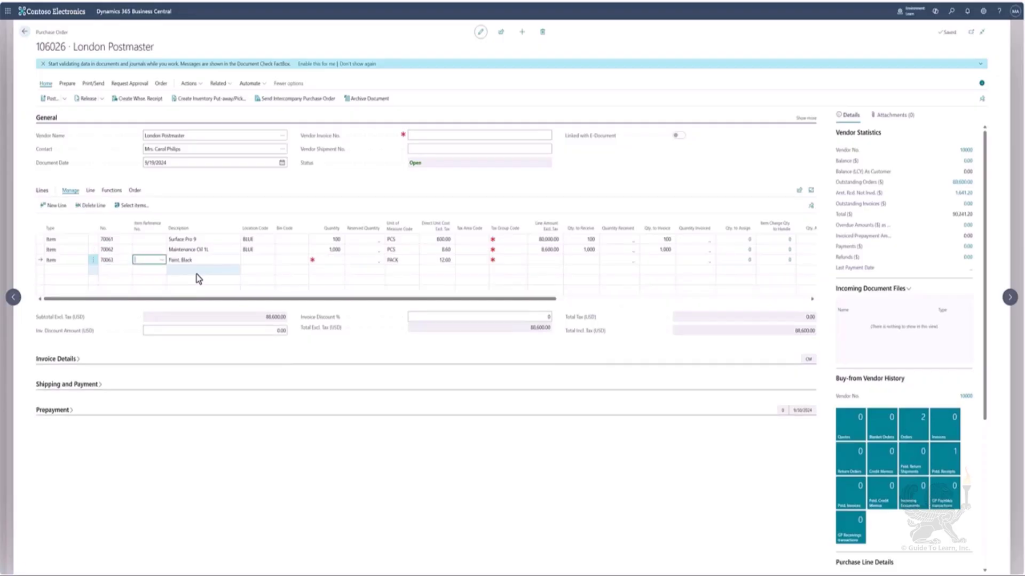
# Set the black paint line's quantity to 400 and its location code to BLUE
pyautogui.press('Tab')
pyautogui.press('Tab')
pyautogui.press('Tab')
pyautogui.press('Tab')
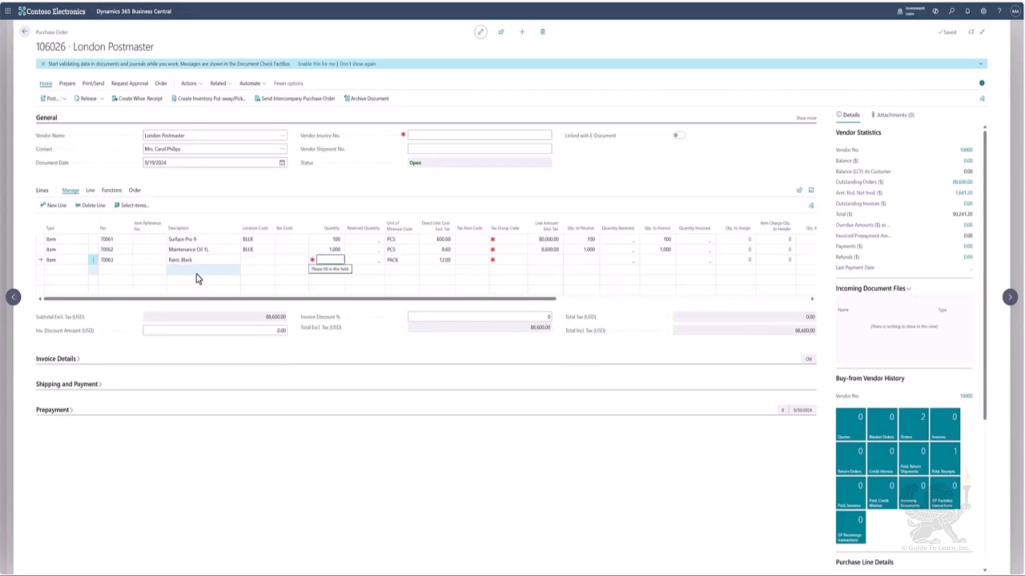
pyautogui.write('400')
pyautogui.press('Tab')
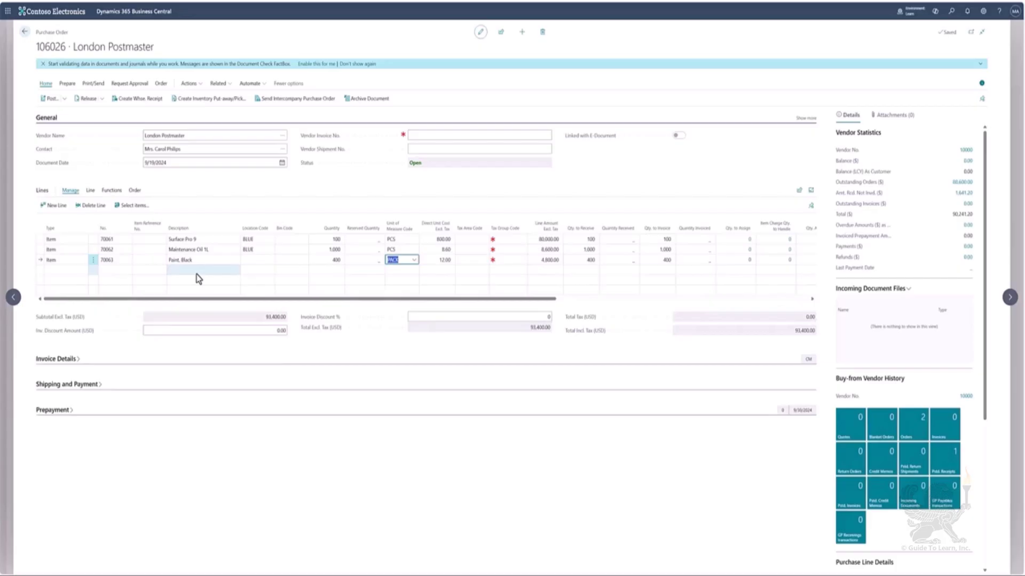
pyautogui.click(259, 259)
pyautogui.click(269, 261)
pyautogui.write('blue')
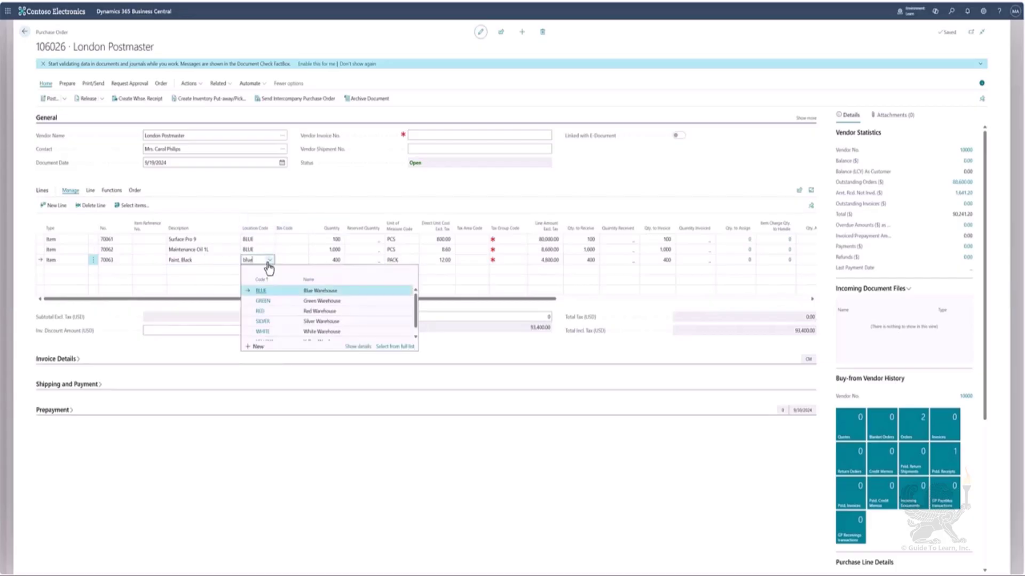
pyautogui.click(270, 293)
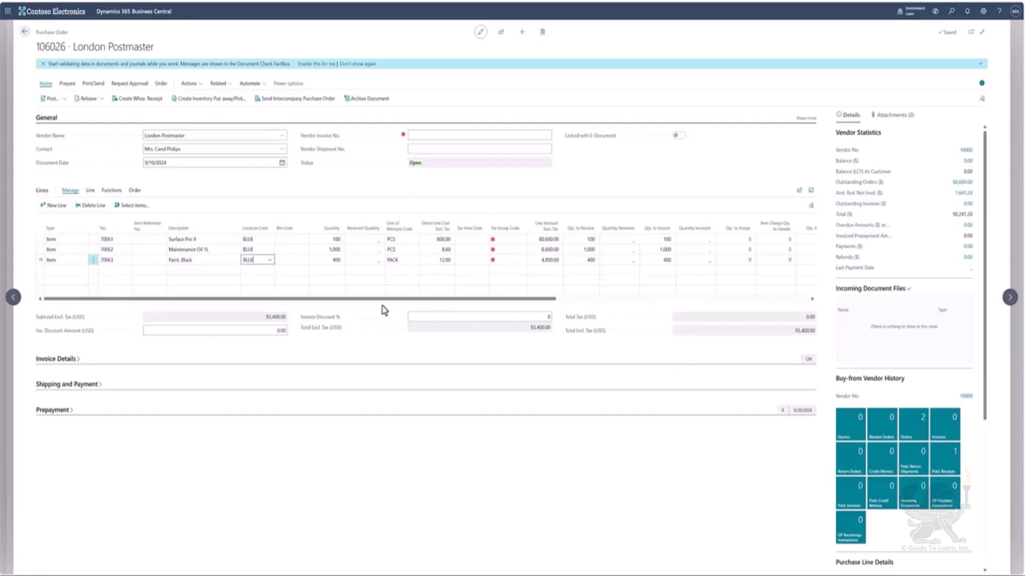
# Dismiss the document validation notification and try to post the purchase order with the Receive option
pyautogui.click(43, 64)
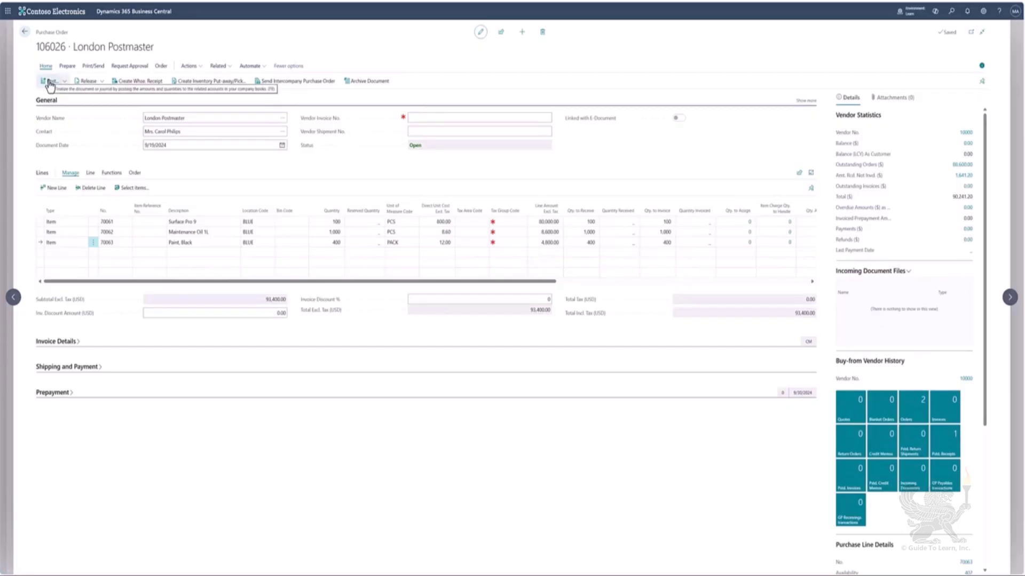
pyautogui.click(50, 83)
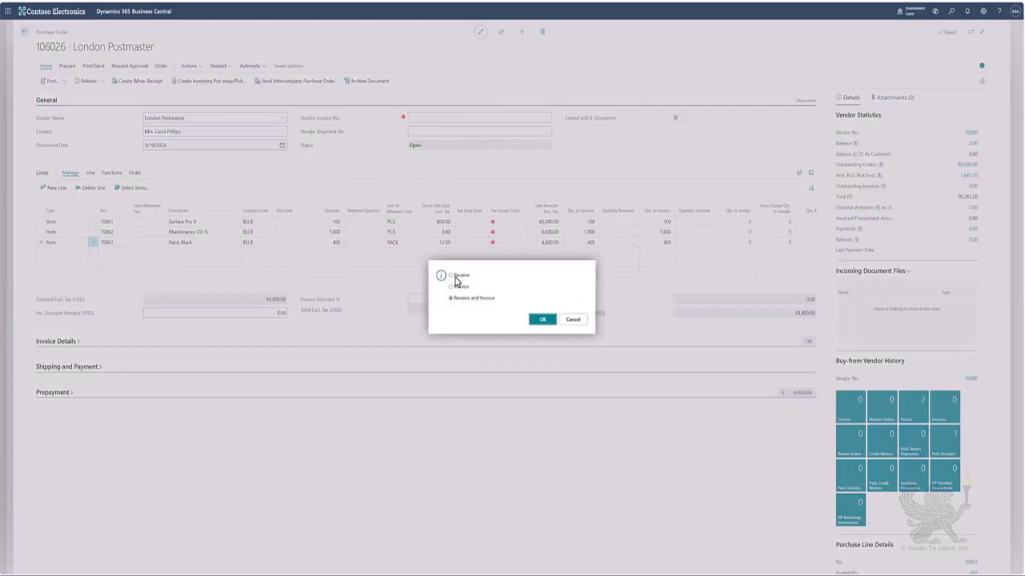
pyautogui.click(542, 320)
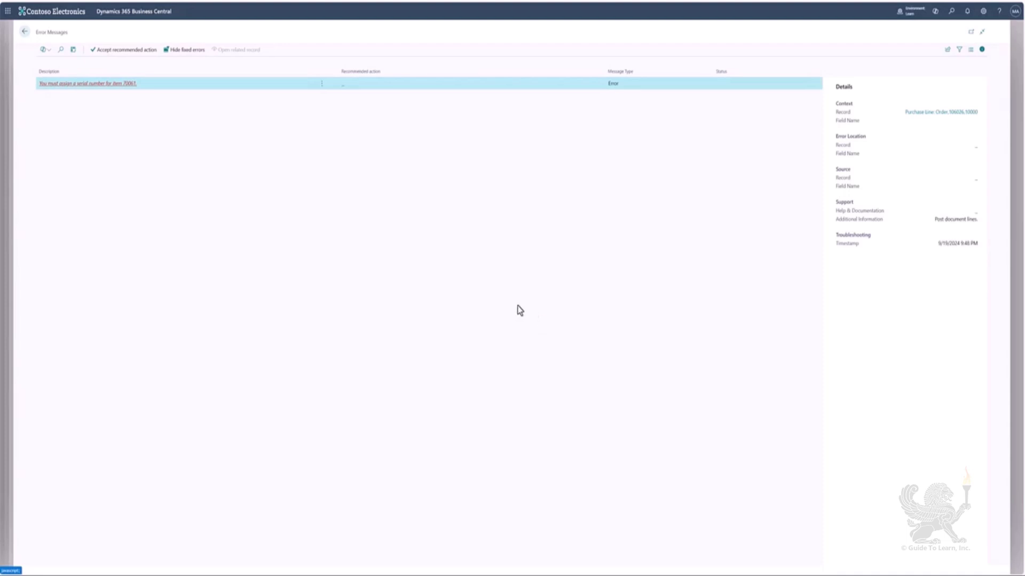
pyautogui.click(25, 32)
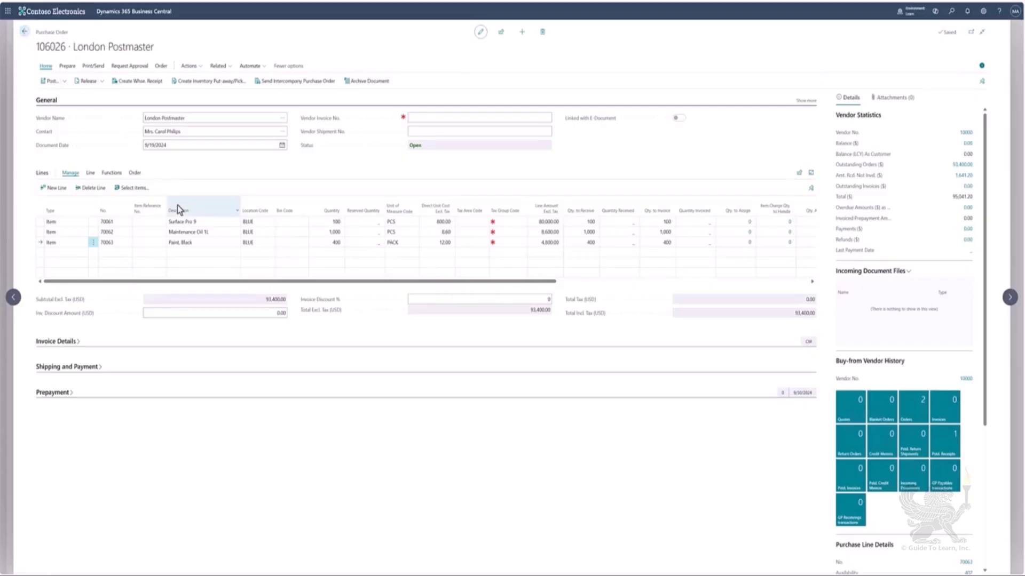
# Open the item tracking lines for the Surface Pro 9 order line and expand their window
pyautogui.click(191, 224)
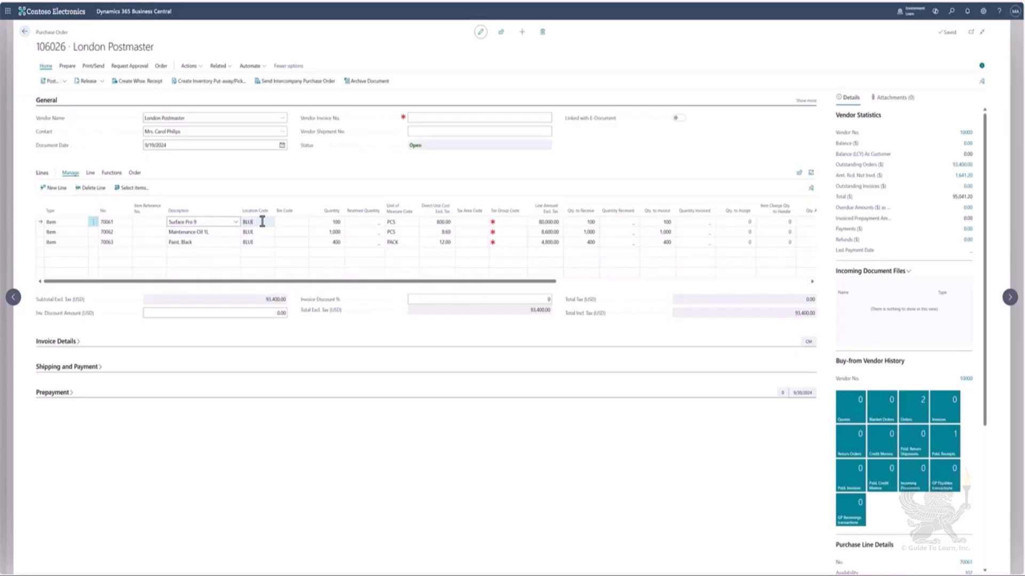
pyautogui.click(91, 174)
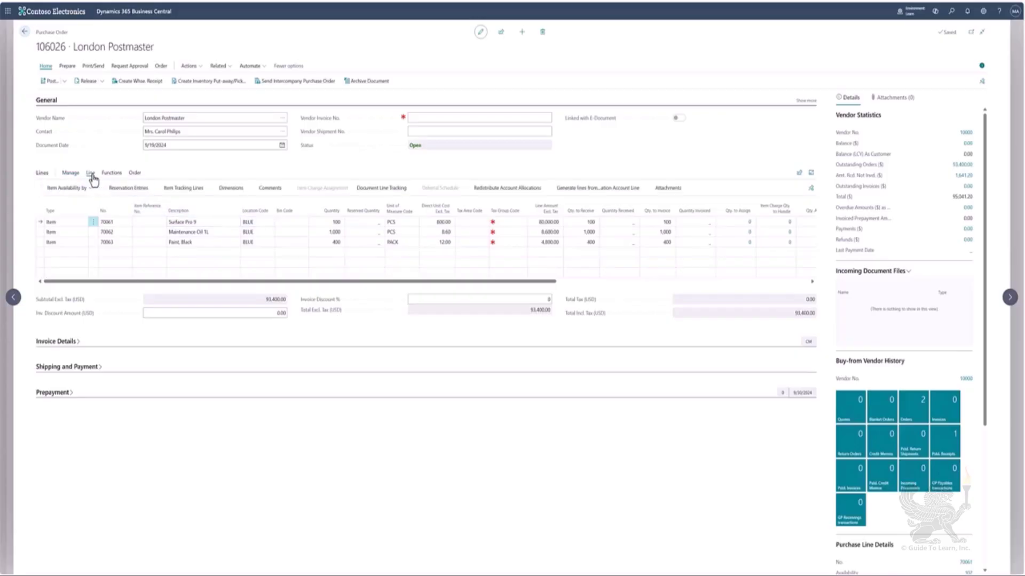
pyautogui.click(182, 192)
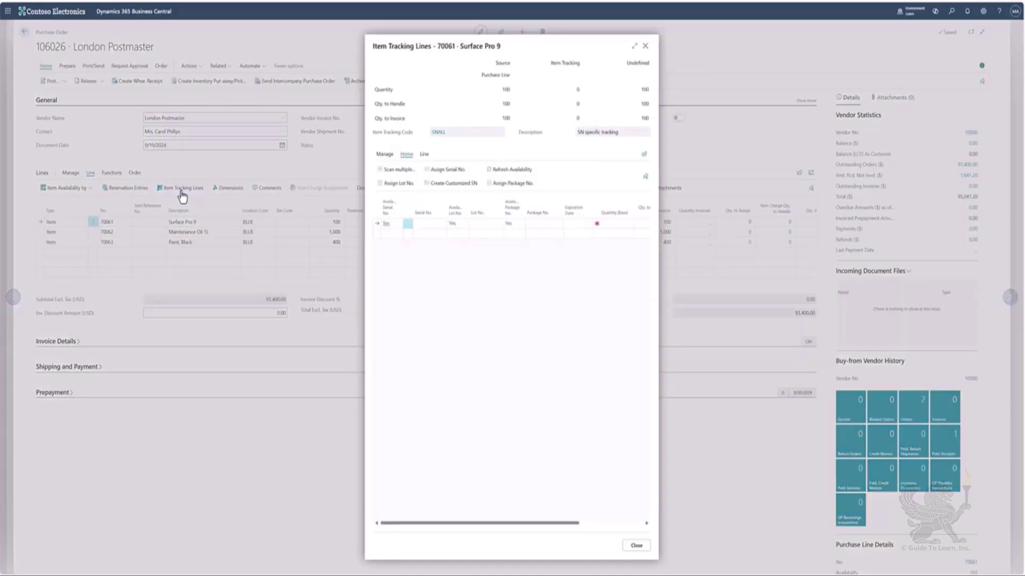
pyautogui.click(634, 46)
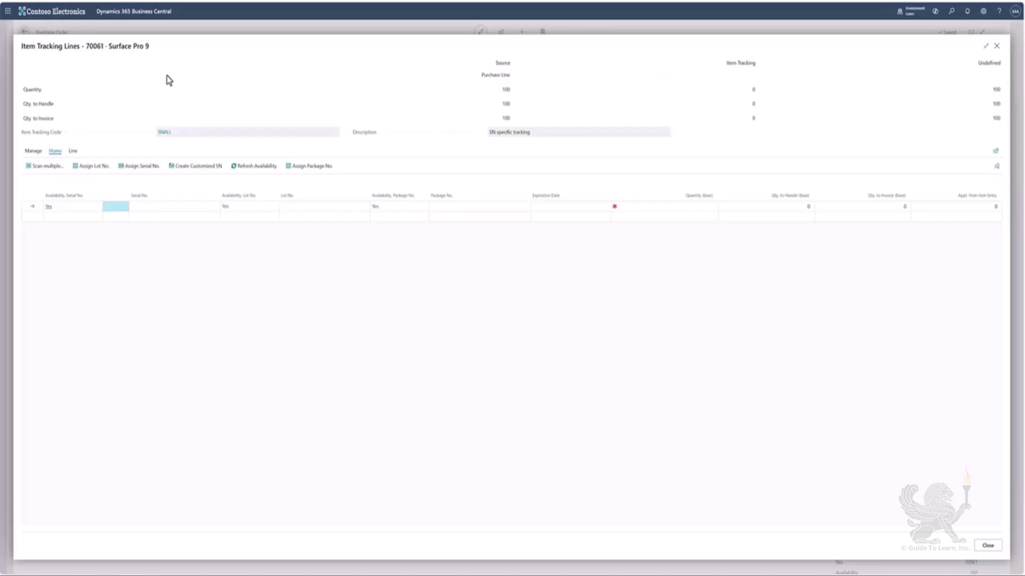
# Create 100 customized serial numbers for the Surface Pro 9 in increments of 1, ending at SN00020100
pyautogui.click(196, 208)
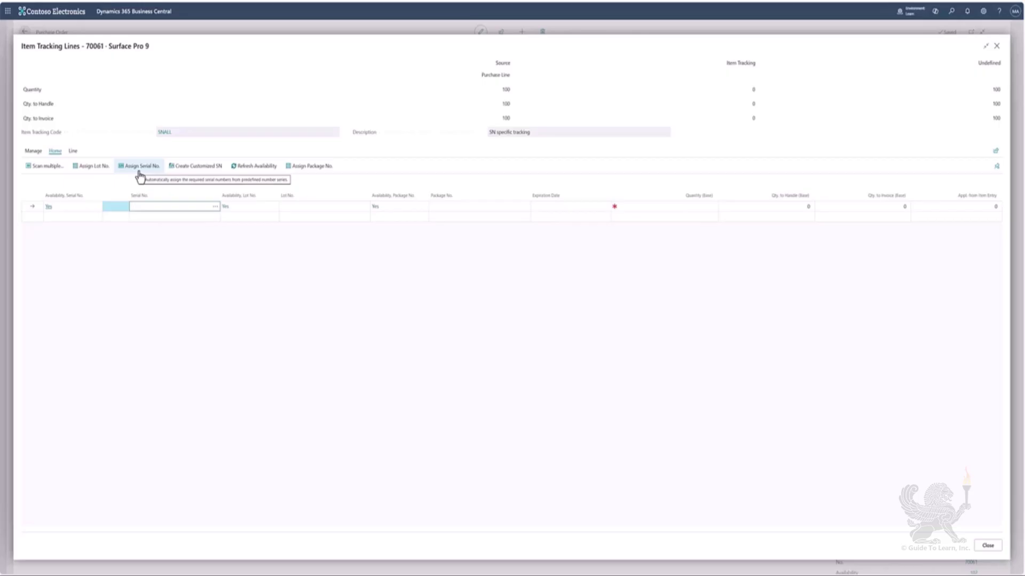
pyautogui.click(193, 168)
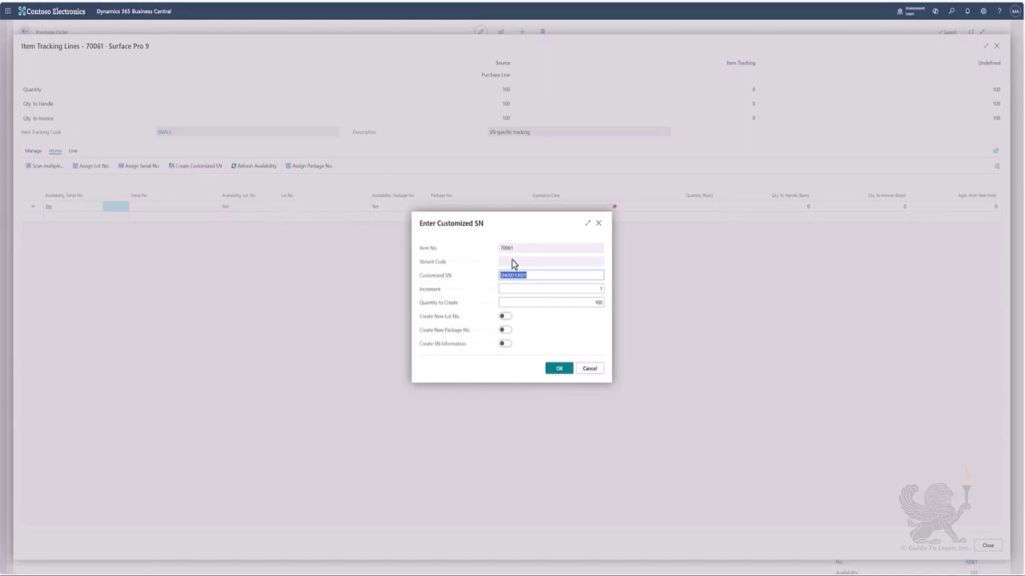
pyautogui.click(516, 275)
pyautogui.click(593, 289)
pyautogui.click(558, 373)
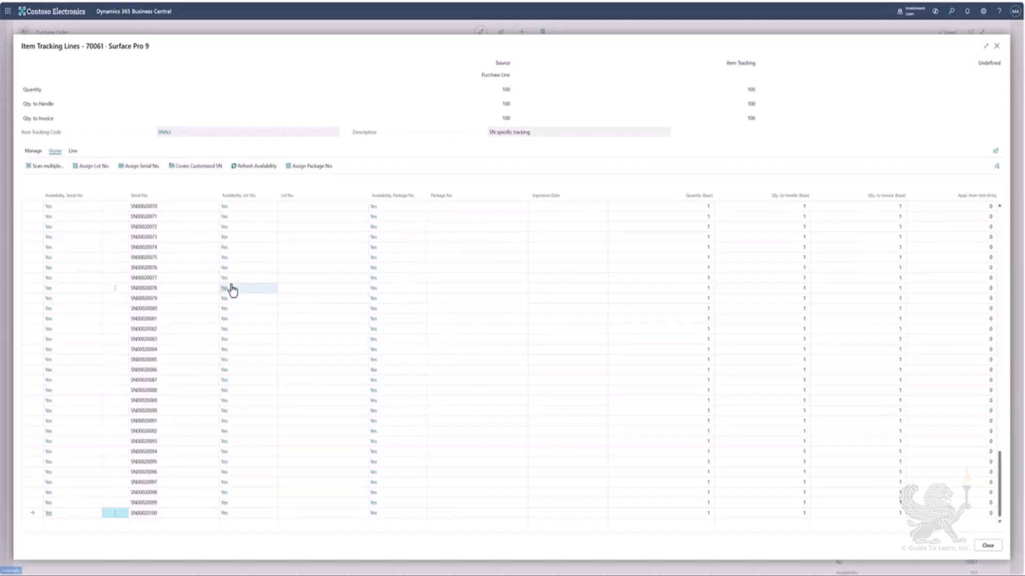
# Review the serial numbers assigned to the Surface Pro 9 and close its item tracking lines
pyautogui.scroll(5, 205, 289)
pyautogui.scroll(8, 203, 284)
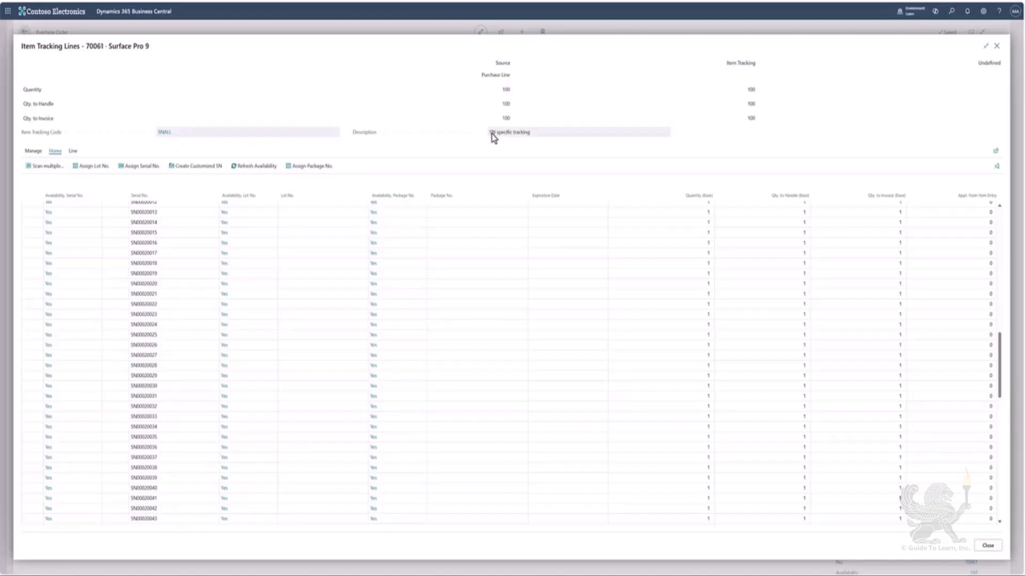
pyautogui.click(986, 547)
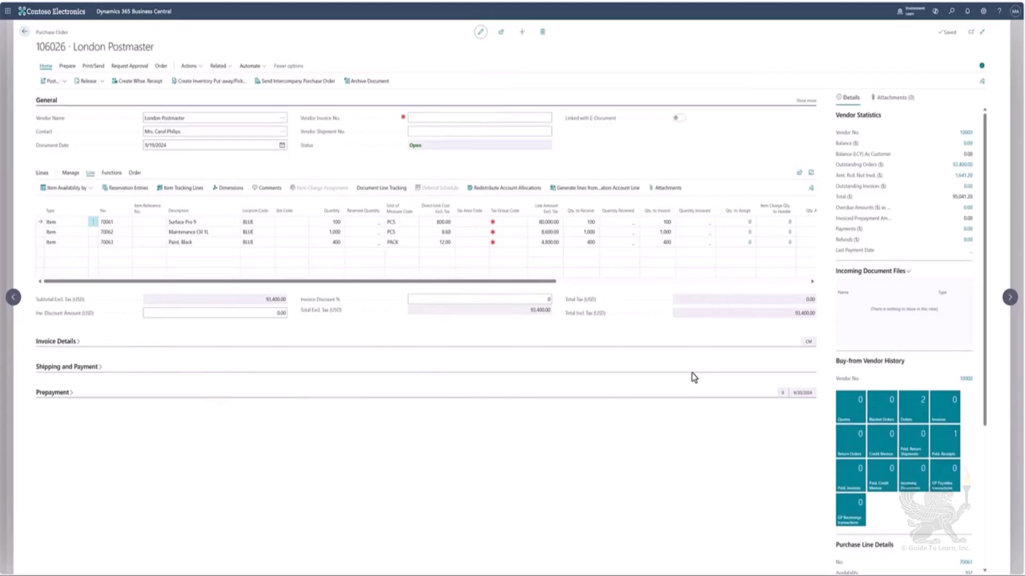
# Try to post the purchase order with the Receive option, and return to the order from the error messages
pyautogui.click(47, 85)
pyautogui.click(459, 275)
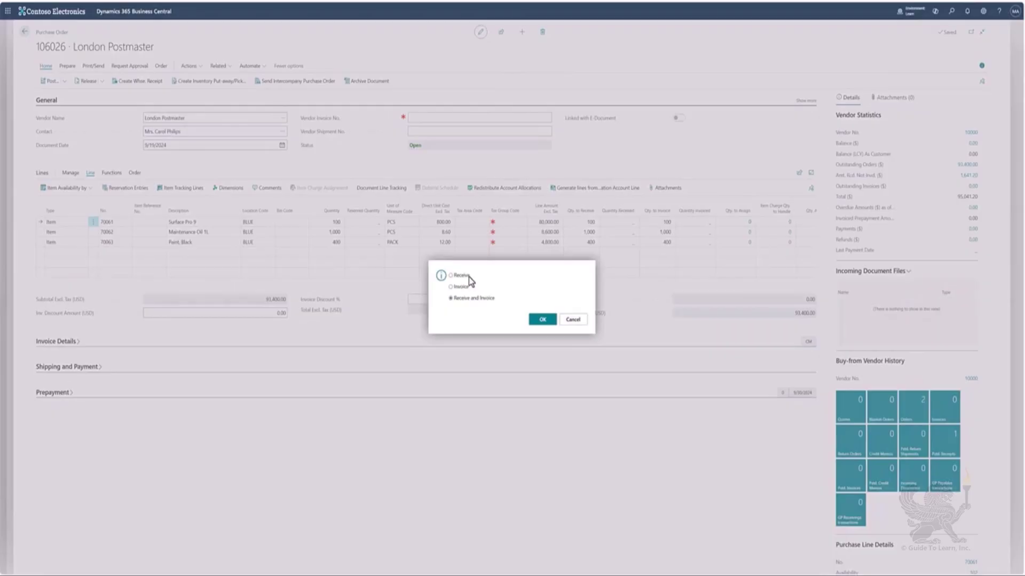
pyautogui.click(541, 320)
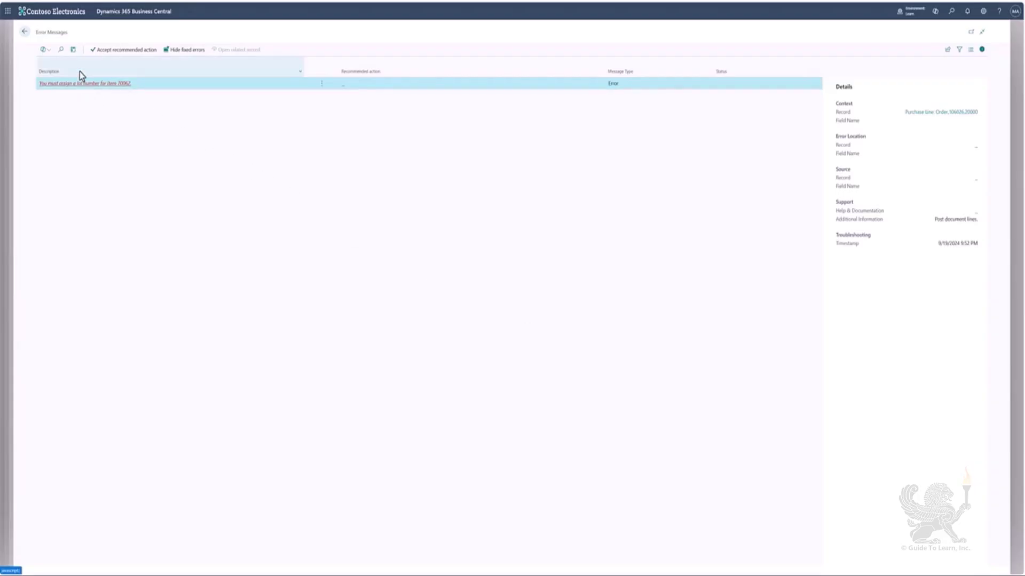
pyautogui.click(25, 34)
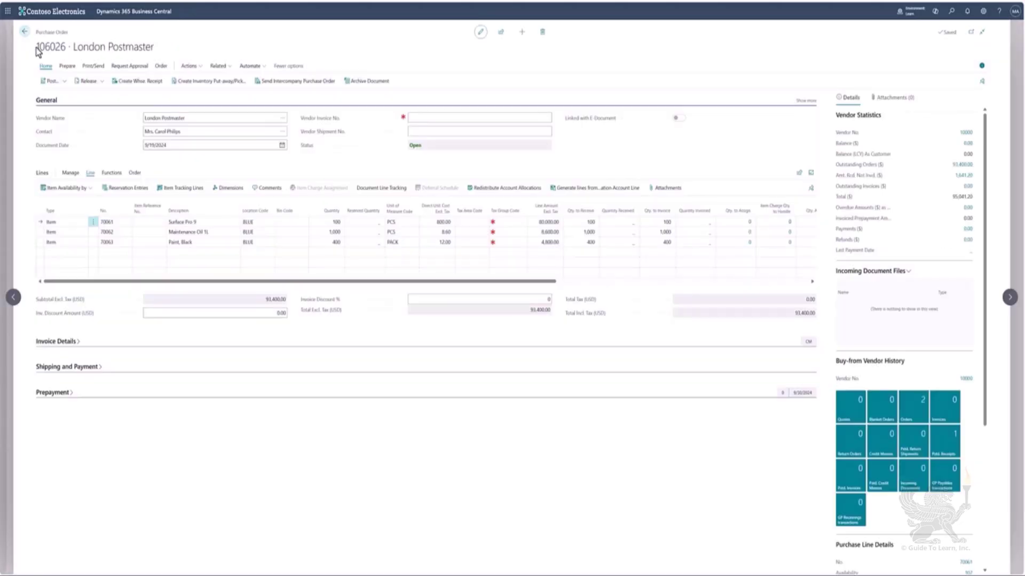
# Open the item tracking lines for the Maintenance Oil 1L order line and add lot LT001 with quantity 400
pyautogui.click(216, 236)
pyautogui.click(184, 188)
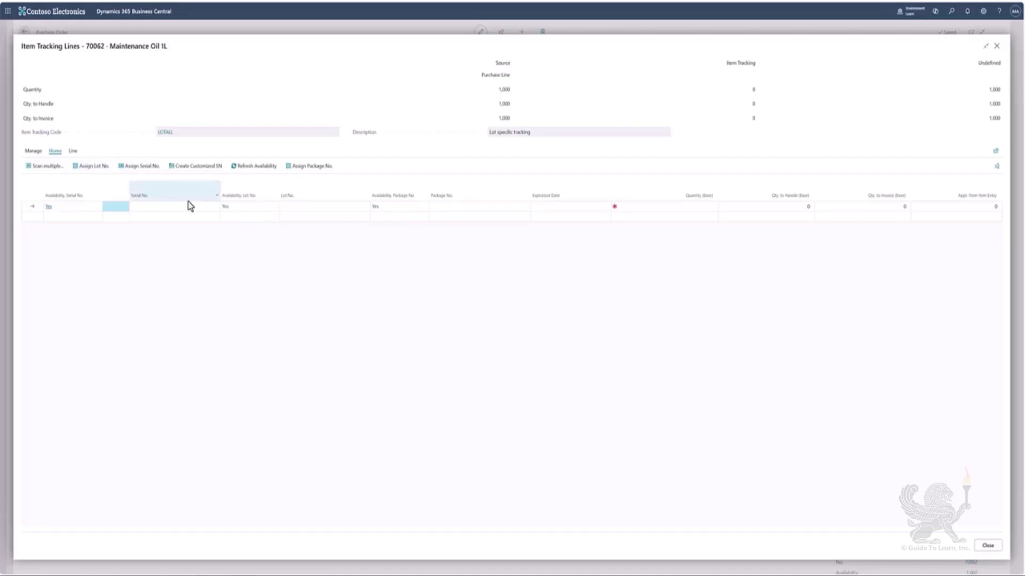
pyautogui.click(324, 208)
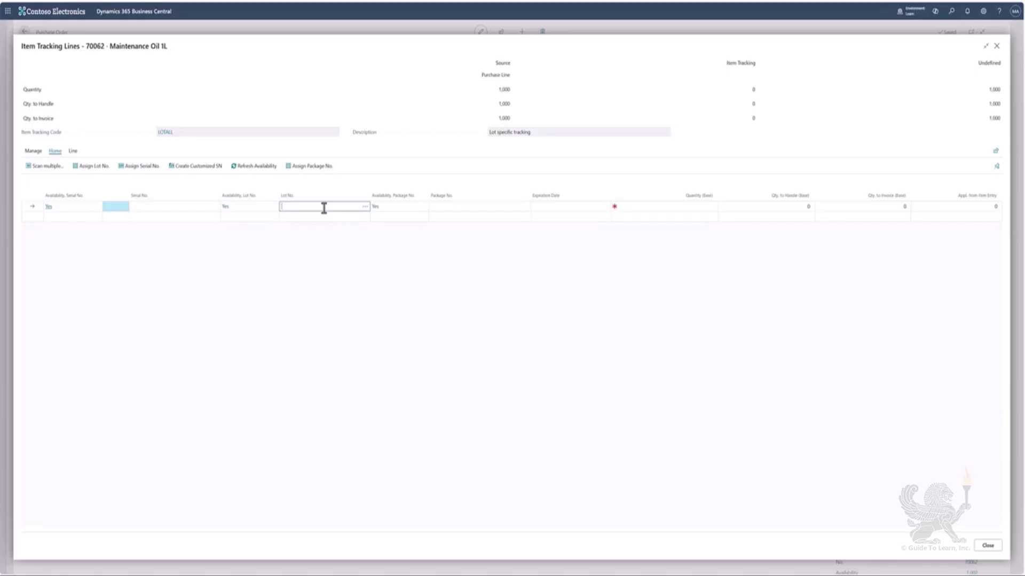
pyautogui.write('00')
pyautogui.press('Tab')
pyautogui.press('Tab')
pyautogui.press('Tab')
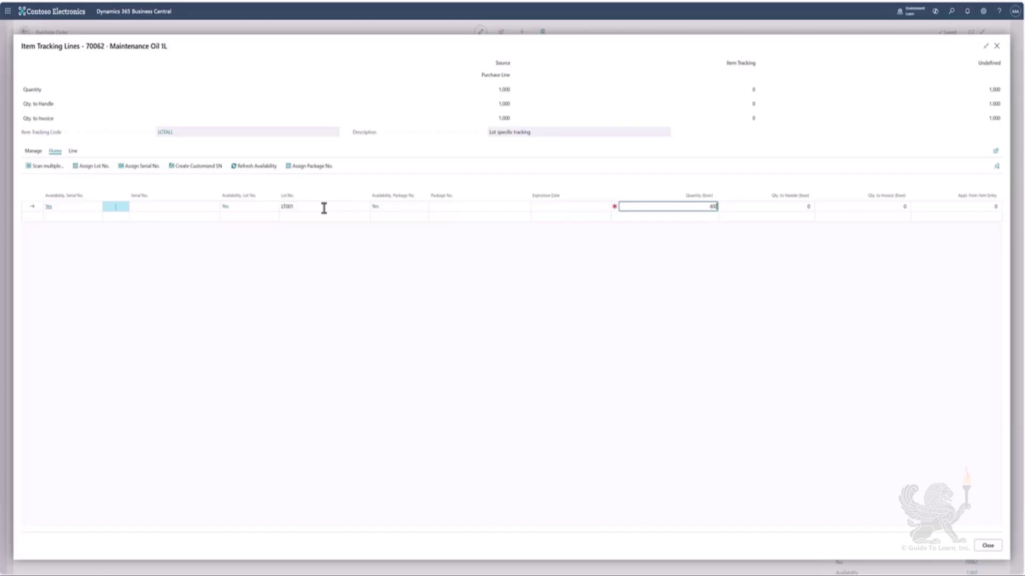
pyautogui.press('Tab')
# Add a second tracking line for the maintenance oil with lot LT002 and quantity 300
pyautogui.hotkey('shift', 'Tab')
pyautogui.hotkey('shift', 'Tab')
pyautogui.hotkey('shift', 'Tab')
pyautogui.hotkey('shift', 'Tab')
pyautogui.press('Down')
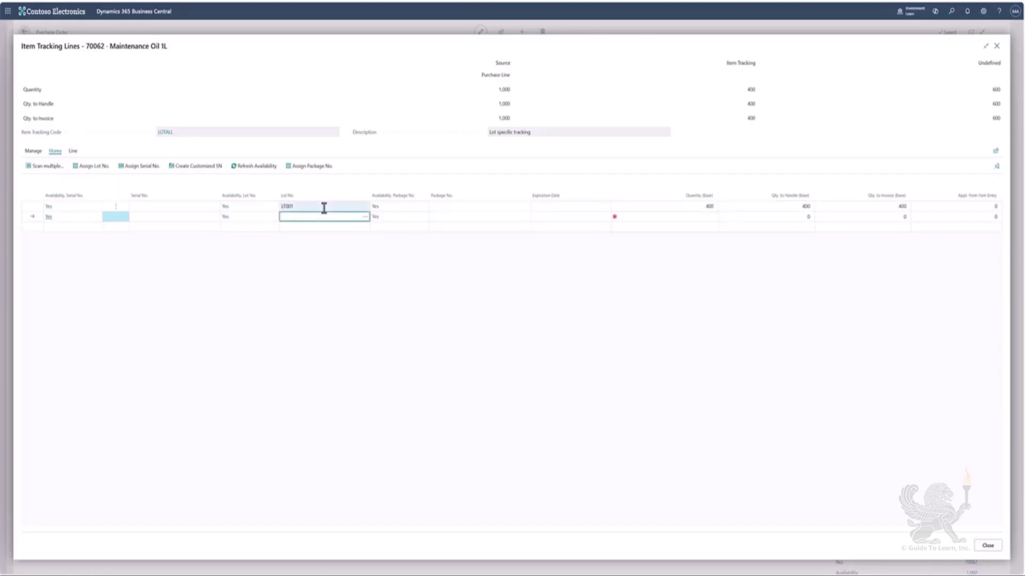
pyautogui.write('LT002')
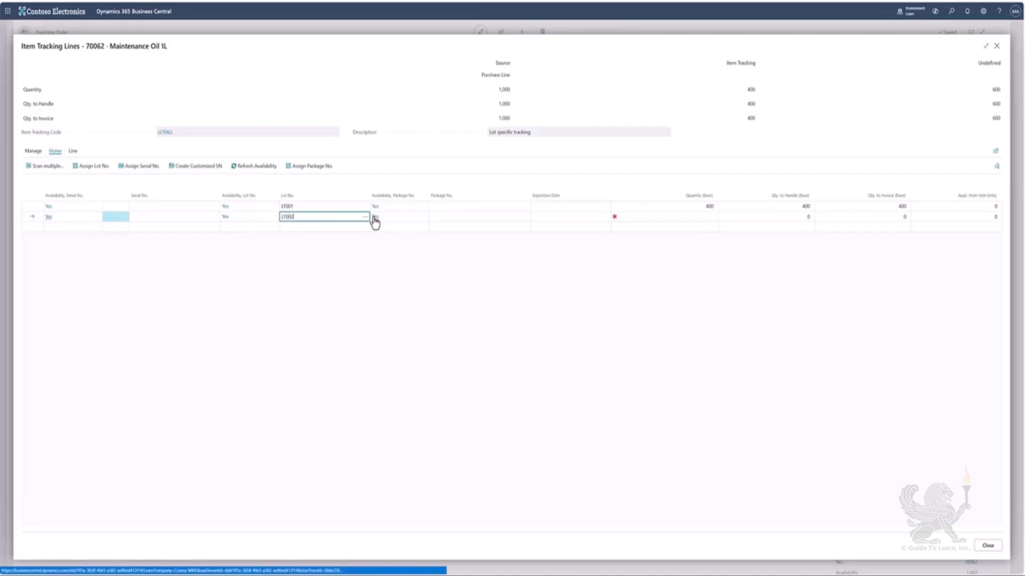
pyautogui.press('Tab')
pyautogui.press('Tab')
pyautogui.press('Tab')
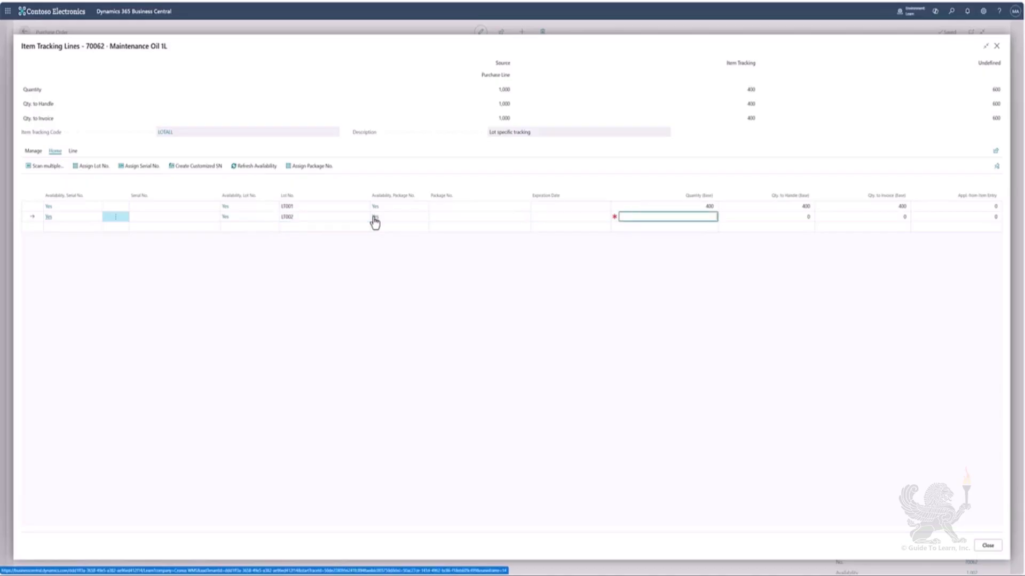
pyautogui.press('Tab')
pyautogui.hotkey('shift', 'Tab')
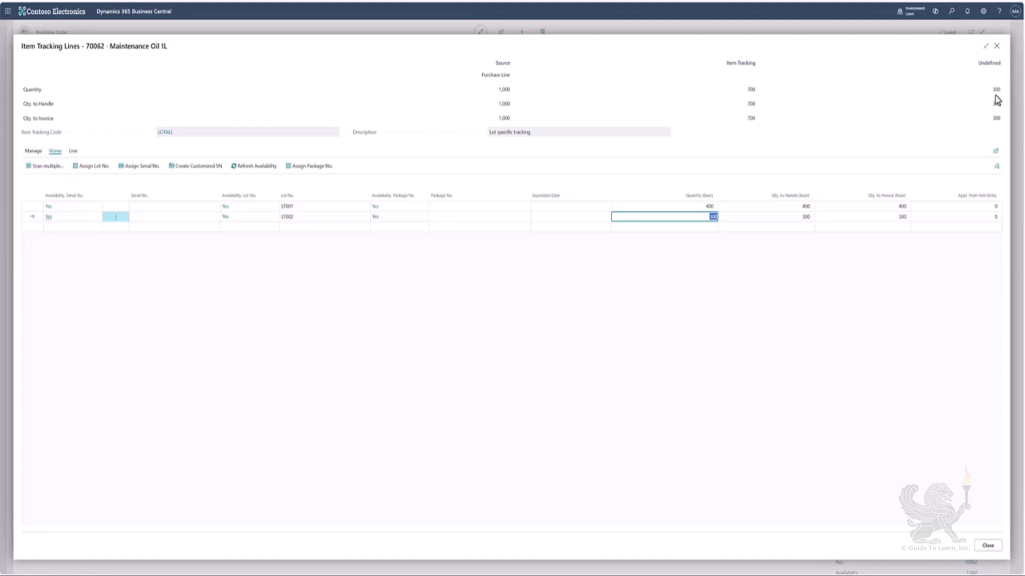
# Add a third tracking line for the maintenance oil with lot LT003 and quantity 300
pyautogui.click(339, 227)
pyautogui.write('LT003')
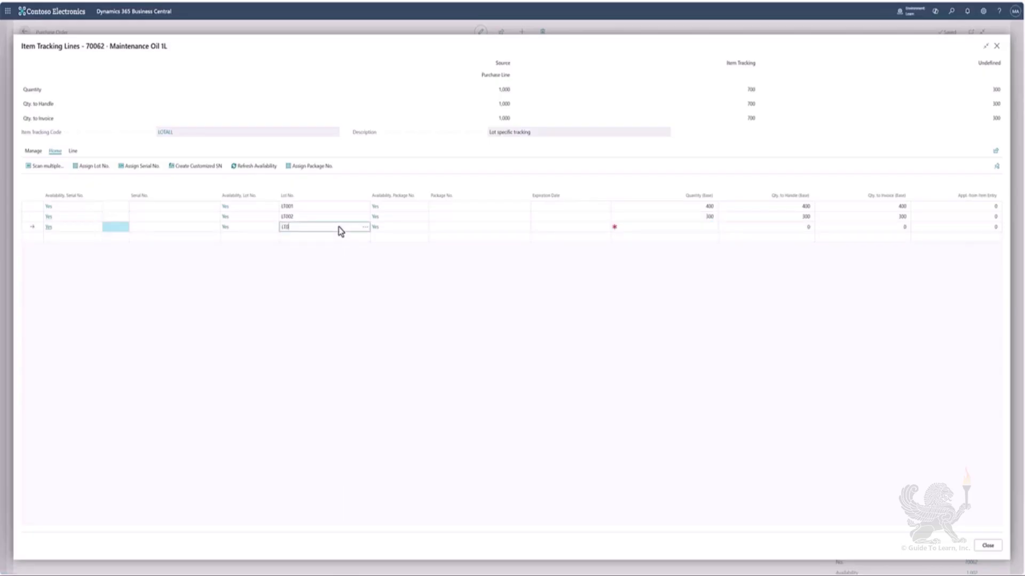
pyautogui.press('Tab')
pyautogui.press('Tab')
pyautogui.write('300')
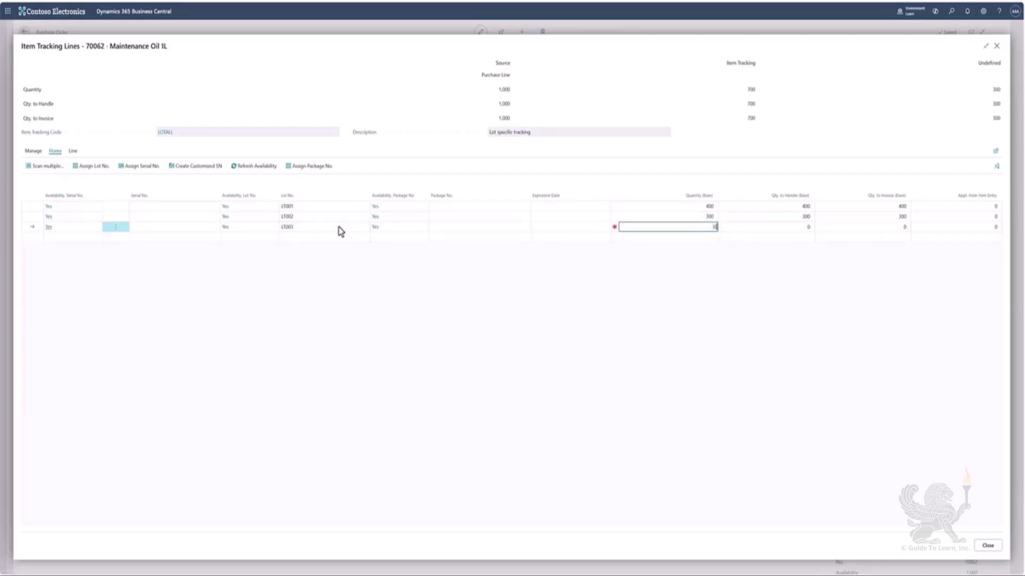
pyautogui.press('Tab')
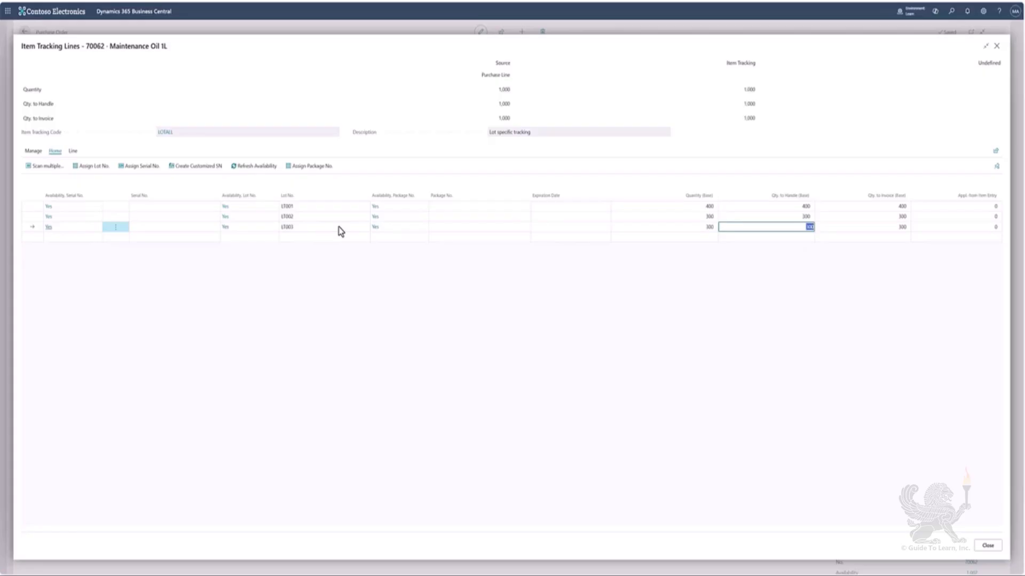
# Set the expiration date of lot LT001 to 12/31/2024
pyautogui.press('Up')
pyautogui.hotkey('shift', 'Tab')
pyautogui.hotkey('shift', 'Tab')
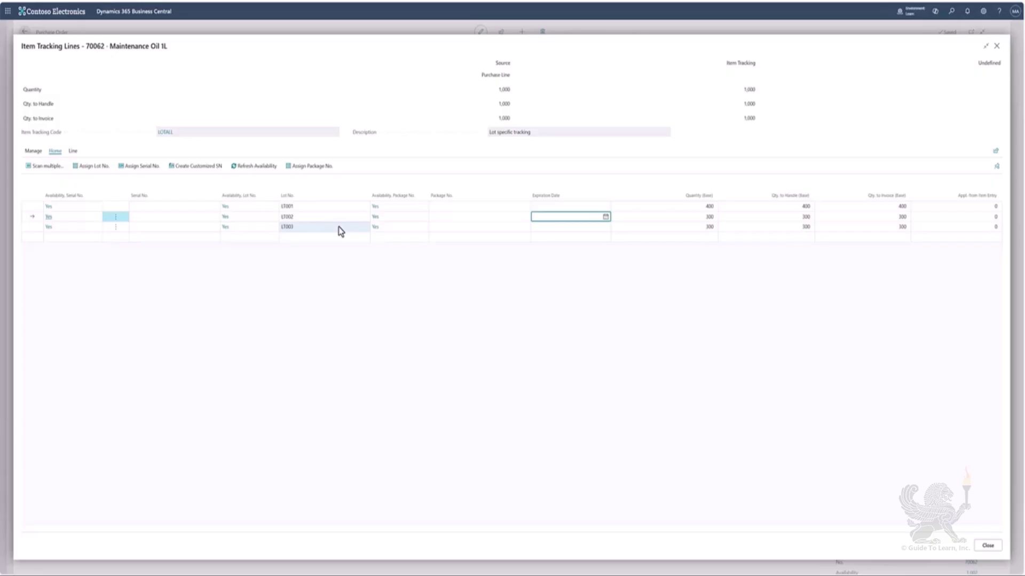
pyautogui.click(609, 207)
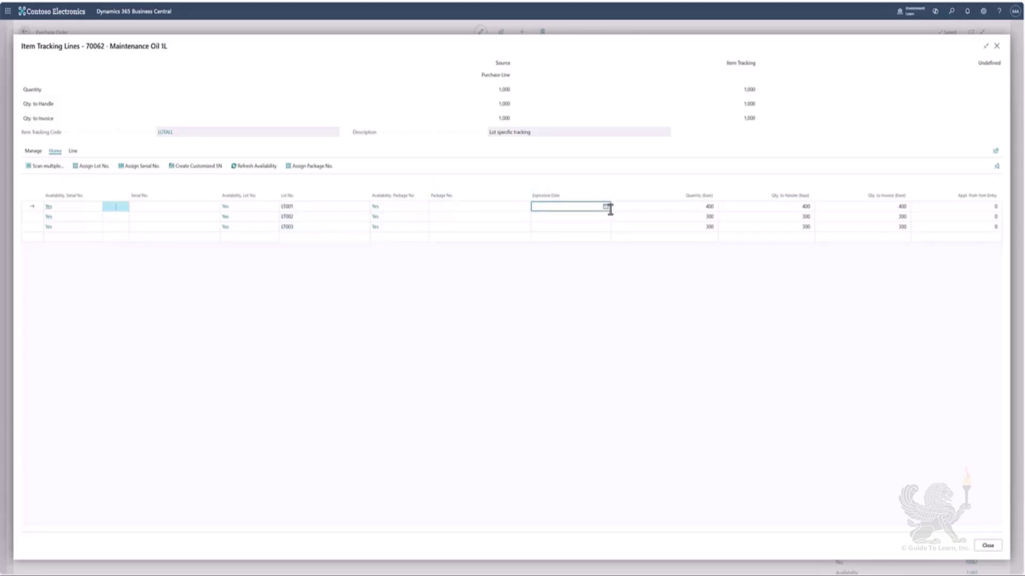
pyautogui.click(606, 207)
pyautogui.click(596, 221)
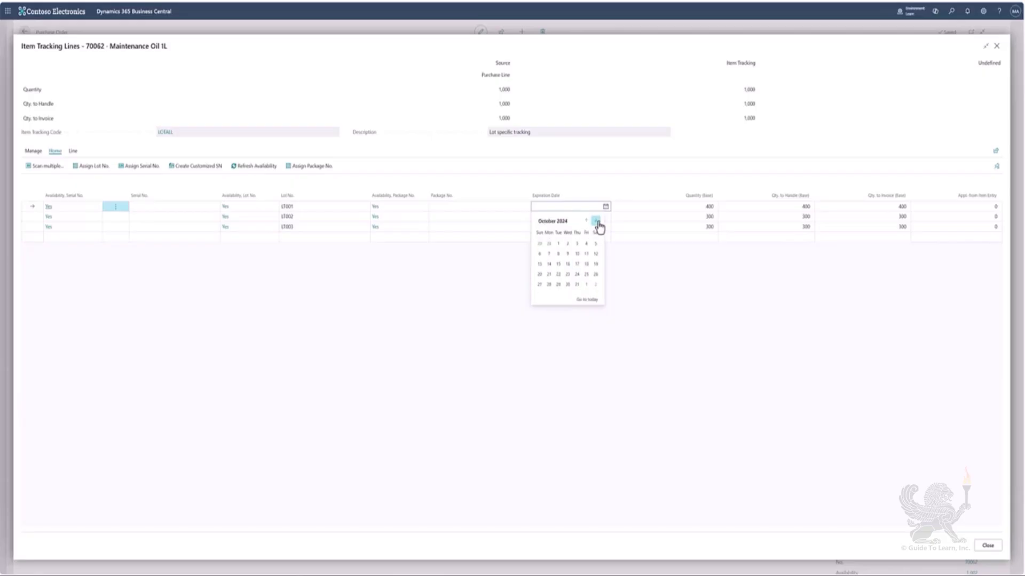
pyautogui.click(596, 221)
pyautogui.click(596, 221)
pyautogui.click(597, 221)
pyautogui.click(588, 222)
pyautogui.click(558, 292)
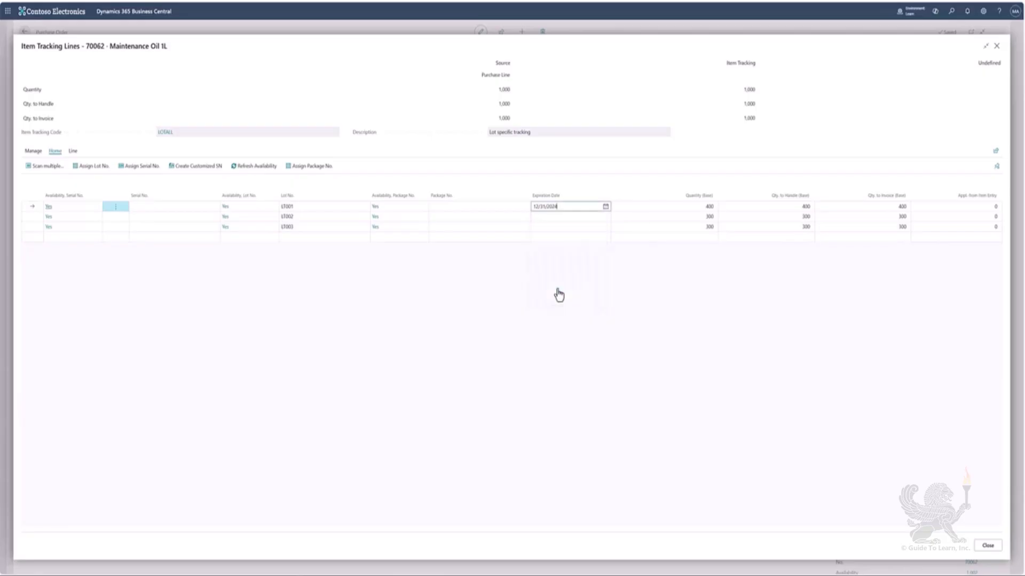
# Set the expiration date of lot LT002 to 1/31/2025
pyautogui.click(559, 221)
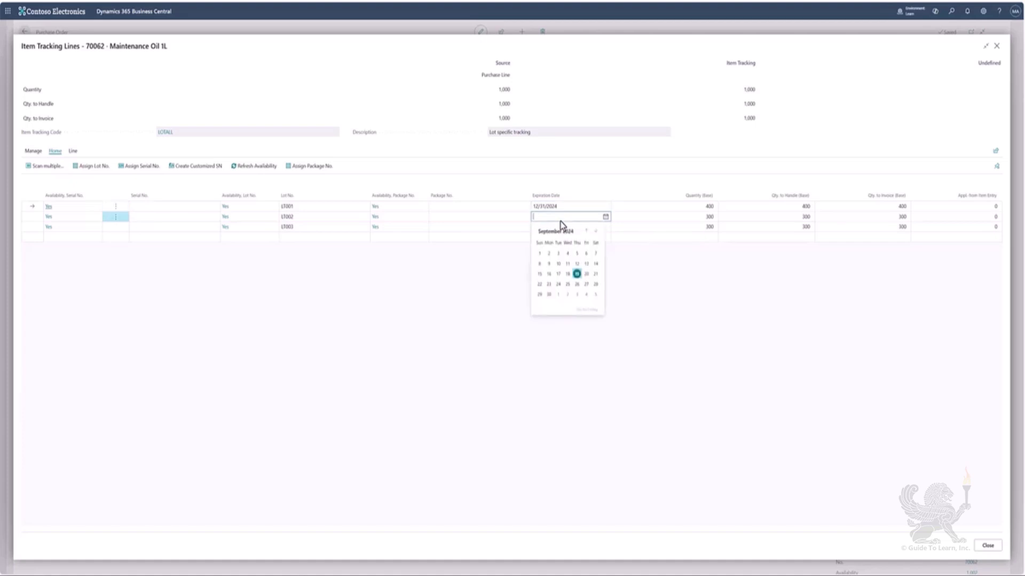
pyautogui.click(596, 232)
pyautogui.click(596, 232)
pyautogui.click(596, 232)
pyautogui.click(596, 232)
pyautogui.click(588, 295)
# Set the expiration date of lot LT003 to 9/30/2024 and close the maintenance oil's item tracking lines
pyautogui.click(580, 229)
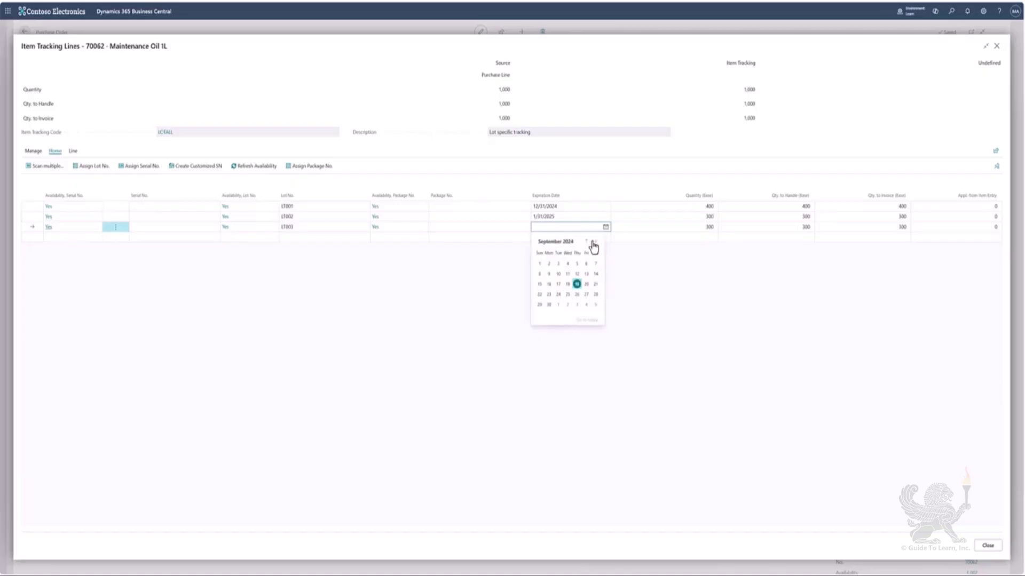
pyautogui.click(586, 244)
pyautogui.click(586, 244)
pyautogui.click(596, 246)
pyautogui.click(595, 247)
pyautogui.click(549, 305)
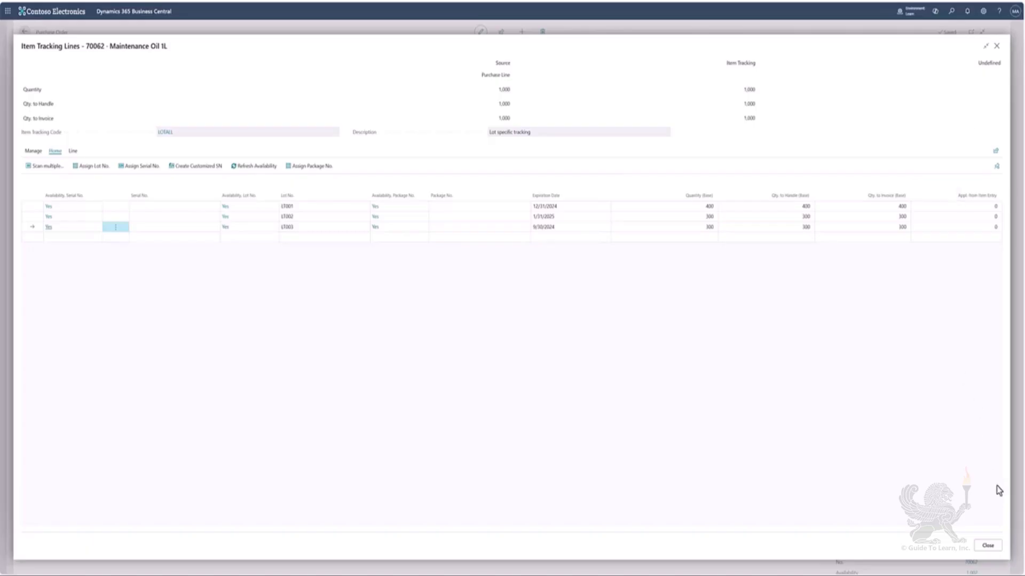
pyautogui.click(989, 546)
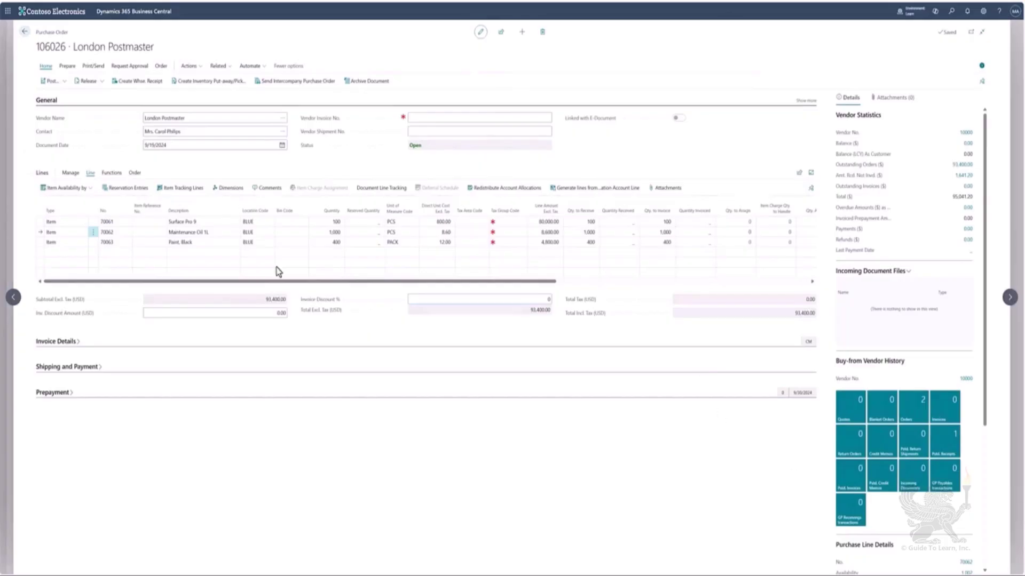
# Open the item tracking lines for the black paint order line and add lot PT001 with quantity 300
pyautogui.click(184, 243)
pyautogui.click(197, 192)
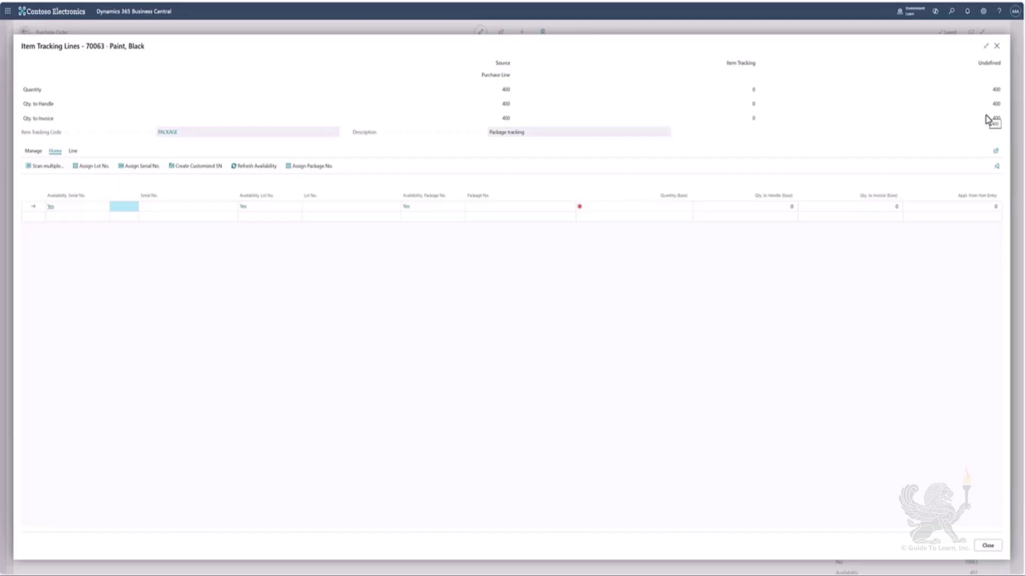
pyautogui.click(323, 207)
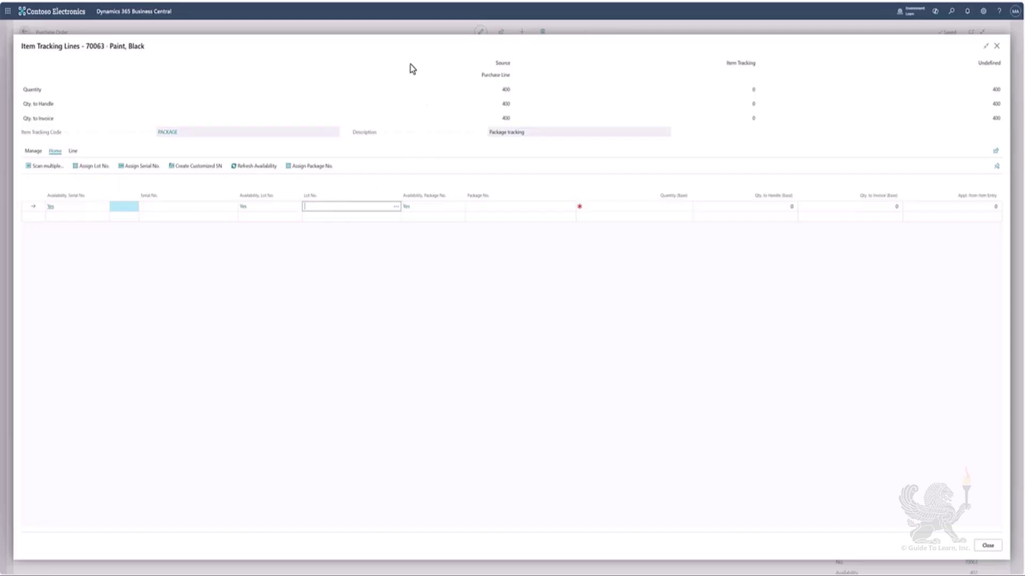
pyautogui.write('PT001')
pyautogui.press('Tab')
pyautogui.write('3')
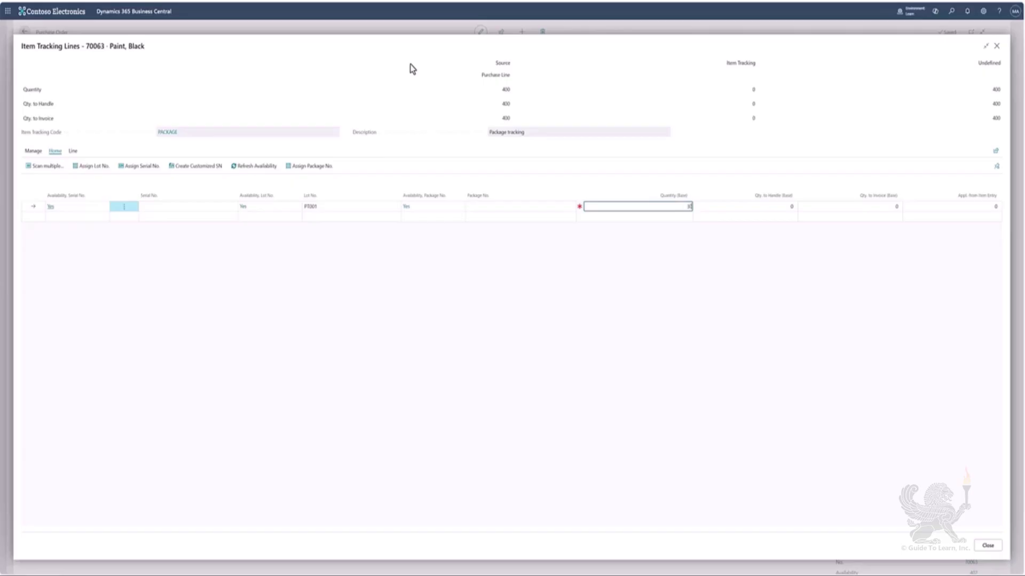
pyautogui.write('00')
pyautogui.press('Tab')
# Add a second tracking line for the black paint with lot PT002 and quantity 100
pyautogui.hotkey('shift', 'Tab')
pyautogui.press('Down')
pyautogui.hotkey('shift', 'Tab')
pyautogui.hotkey('shift', 'Tab')
pyautogui.hotkey('shift', 'Tab')
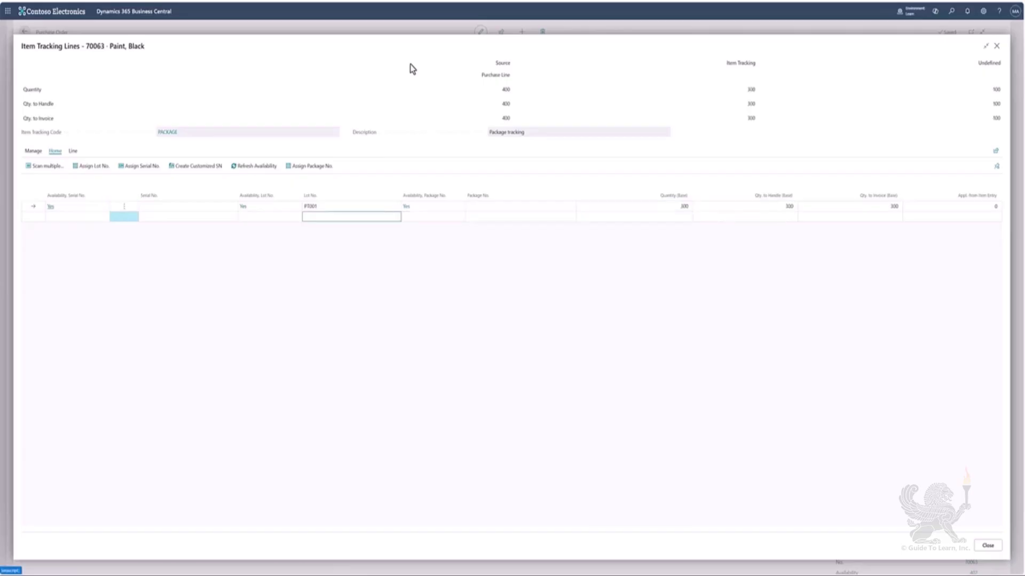
pyautogui.write('PT')
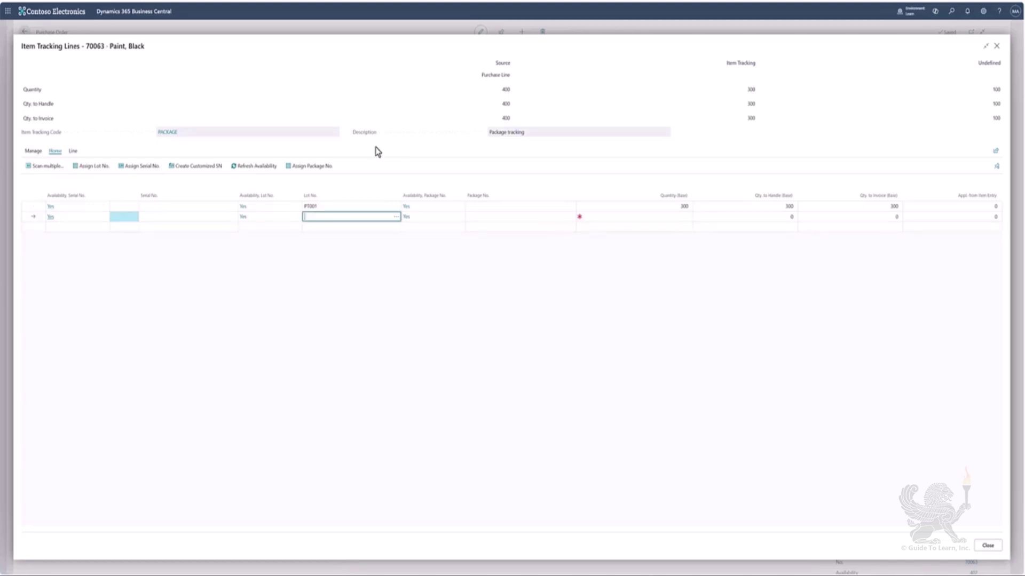
pyautogui.write('002')
pyautogui.press('Tab')
pyautogui.press('Tab')
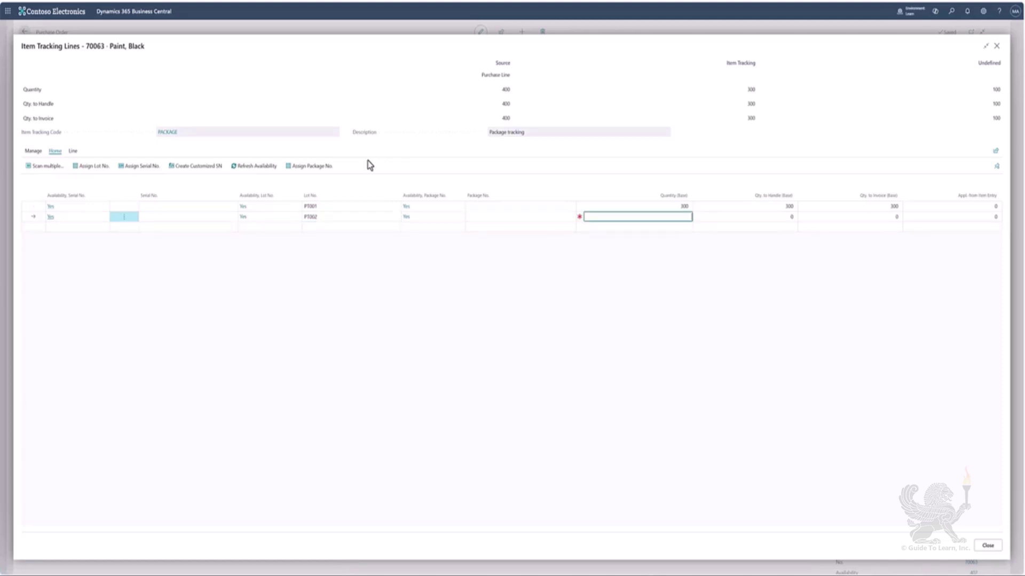
pyautogui.press('Tab')
pyautogui.hotkey('shift', 'Tab')
pyautogui.write('100')
pyautogui.press('Tab')
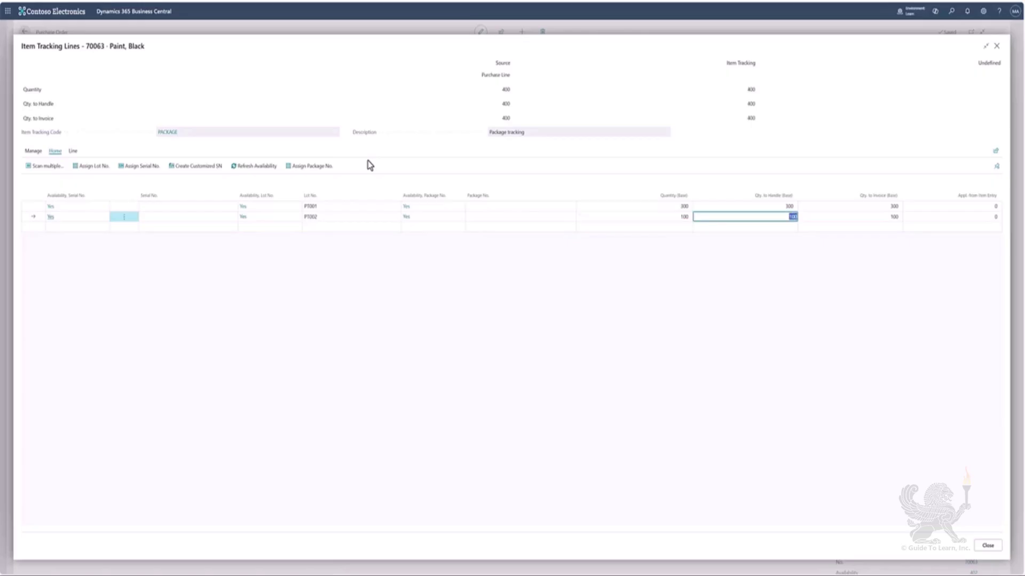
# Assign package number PCK24001 to both black paint lots, PT001 and PT002, and close the item tracking lines
pyautogui.hotkey('shift', 'Tab')
pyautogui.hotkey('shift', 'Tab')
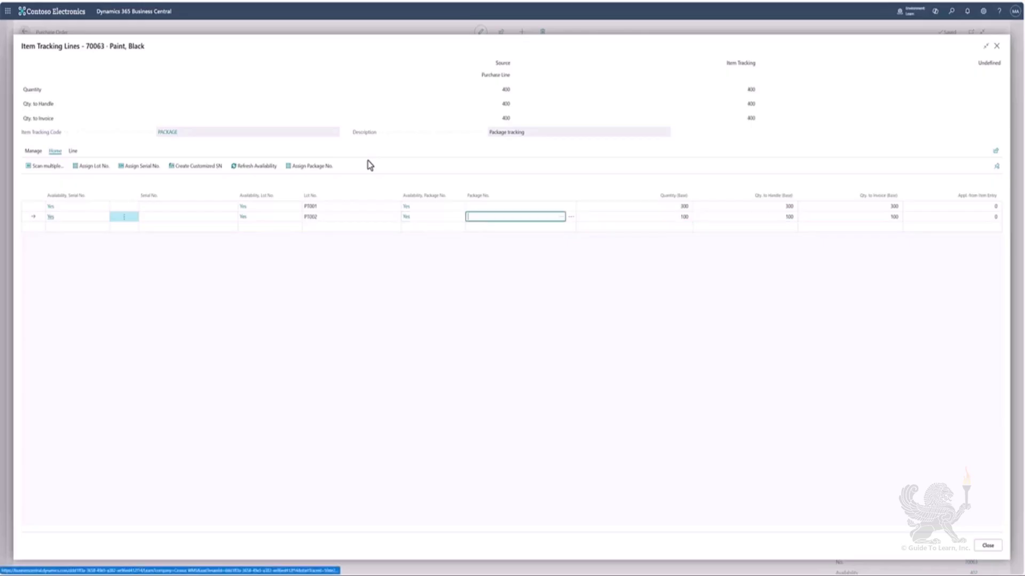
pyautogui.press('Up')
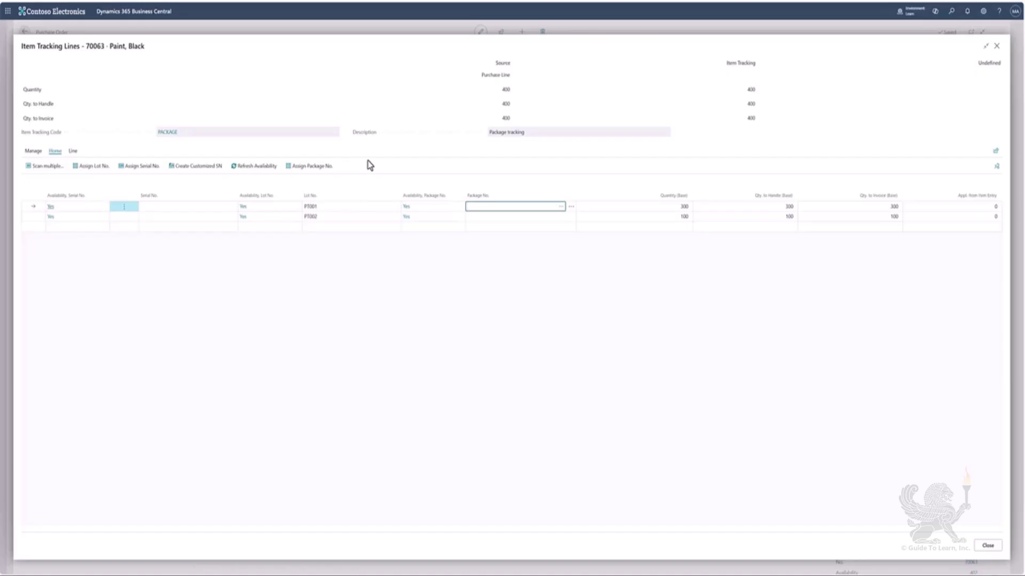
pyautogui.write('PCK')
pyautogui.write('24001')
pyautogui.press('Tab')
pyautogui.hotkey('shift', 'Tab')
pyautogui.hotkey('ctrl', 'c')
pyautogui.press('Down')
pyautogui.hotkey('ctrl', 'v')
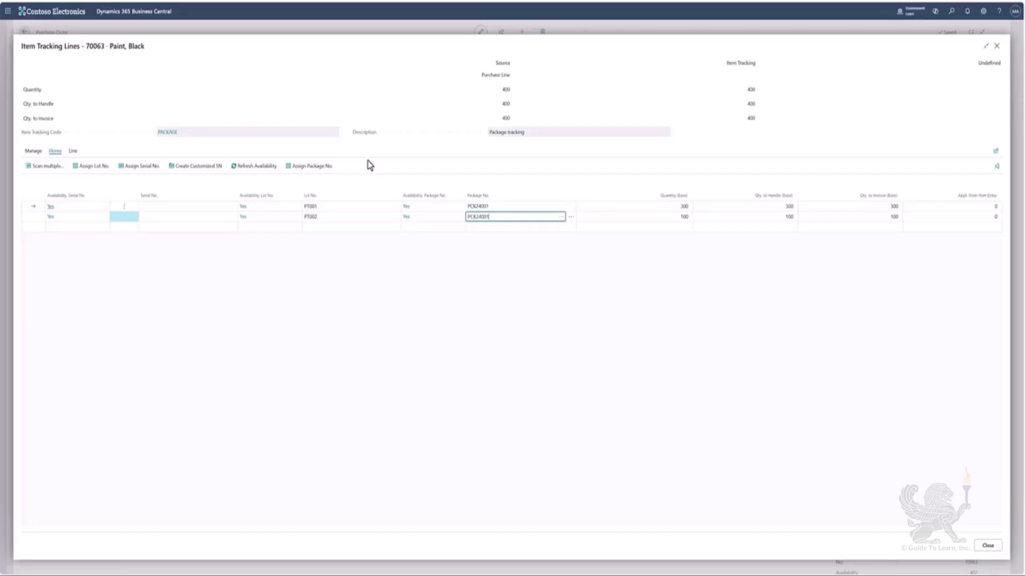
pyautogui.press('Up')
pyautogui.press('Down')
pyautogui.click(990, 550)
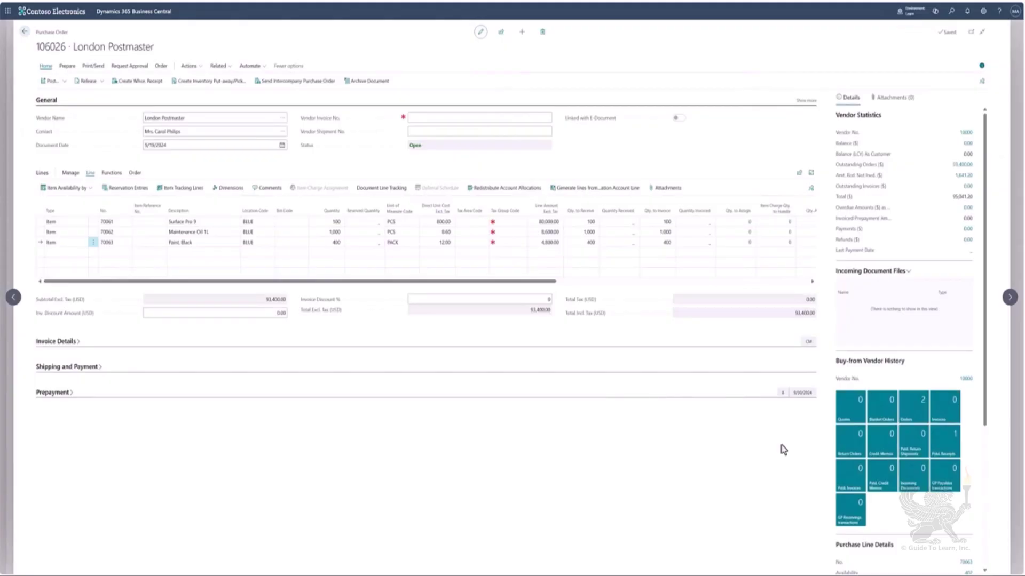
# Post the purchase order with the Receive option only, without invoicing it
pyautogui.click(51, 86)
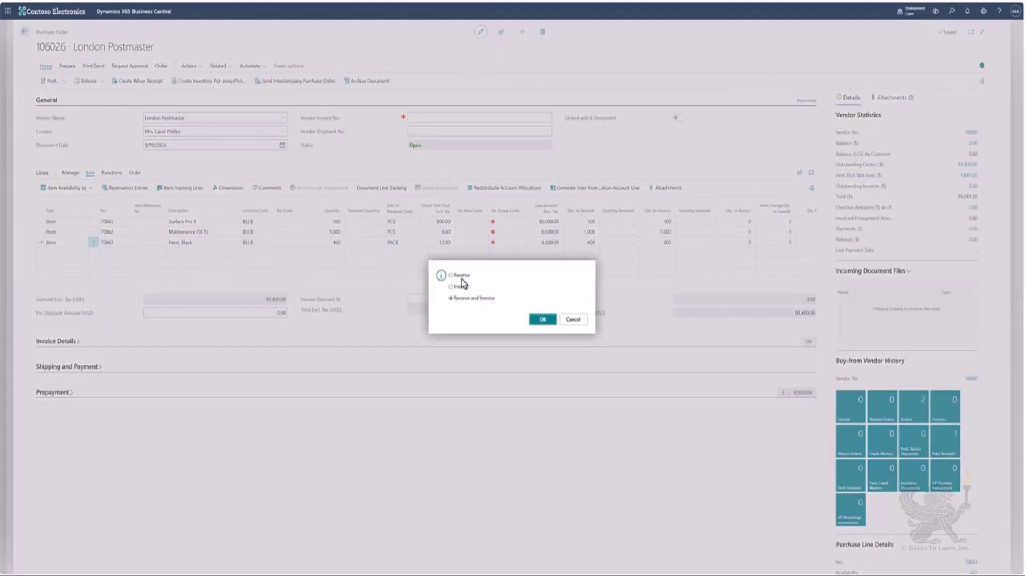
pyautogui.click(461, 278)
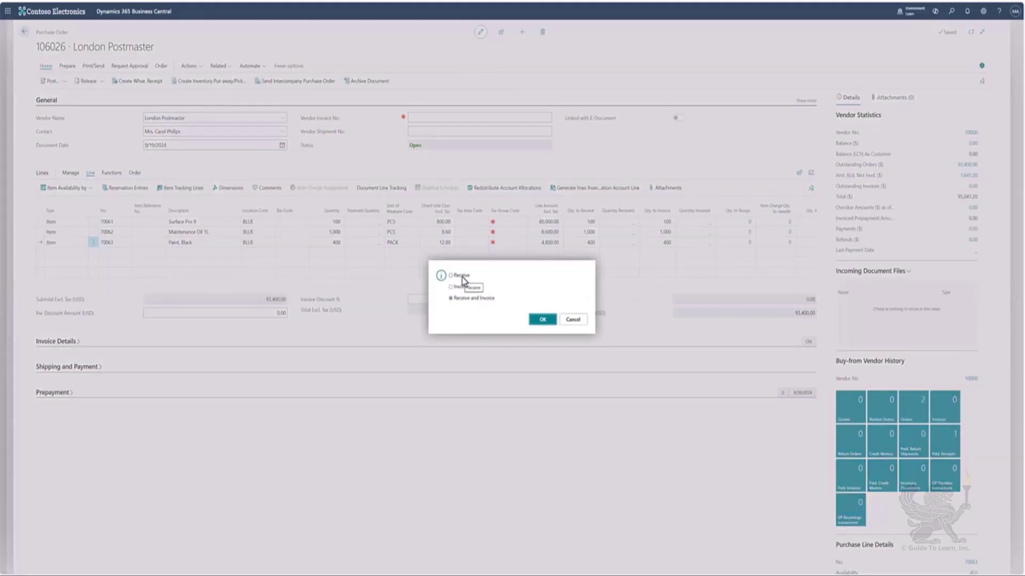
pyautogui.click(542, 321)
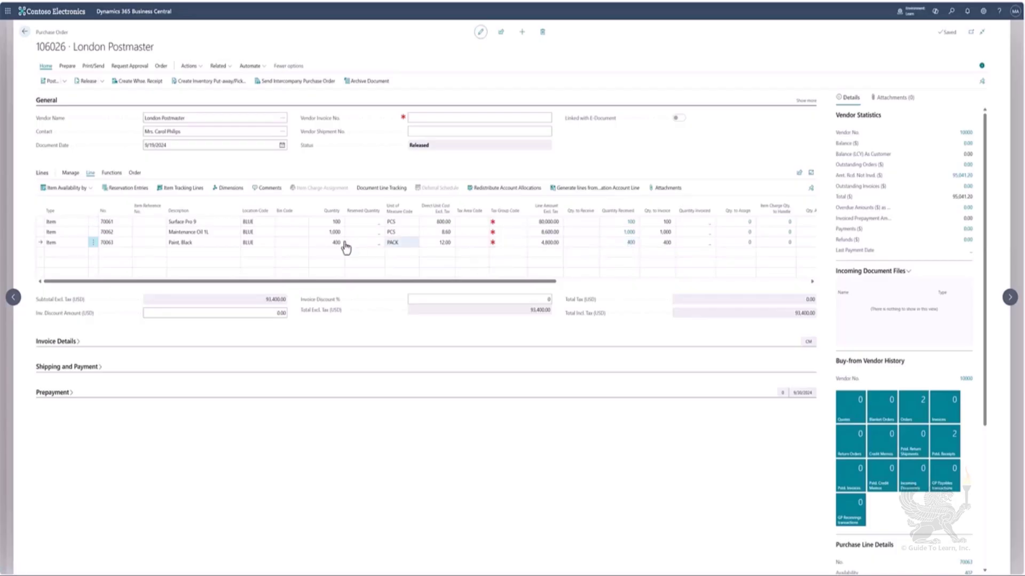
# Open the purchase order's posted receipt, find its related entries and display the item ledger entries
pyautogui.click(162, 67)
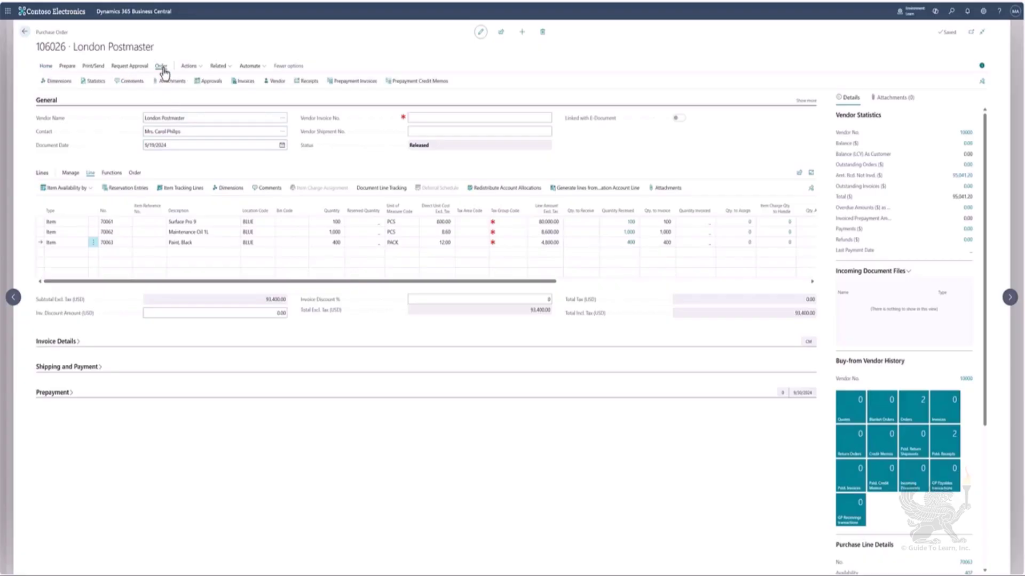
pyautogui.click(302, 81)
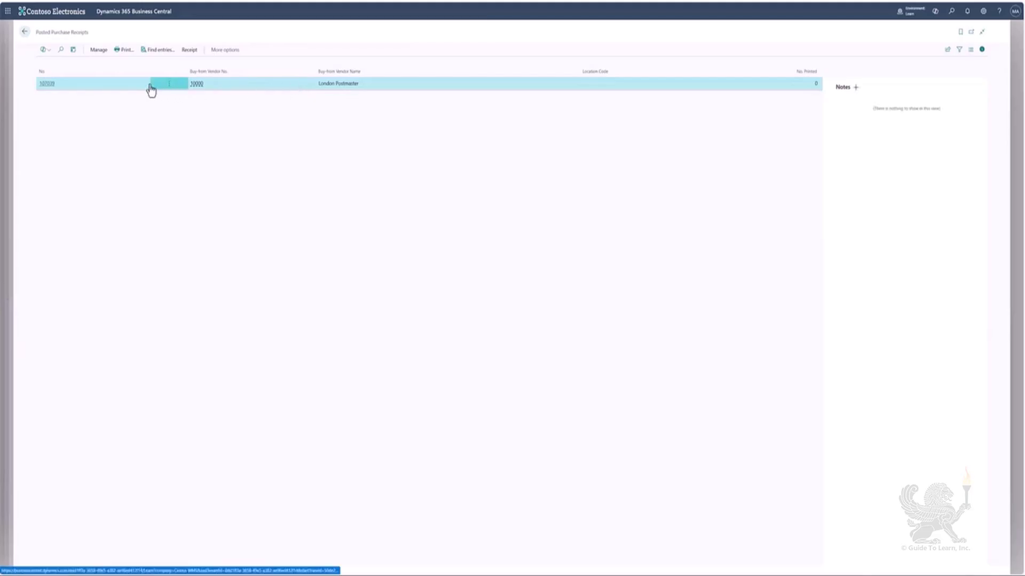
pyautogui.click(52, 85)
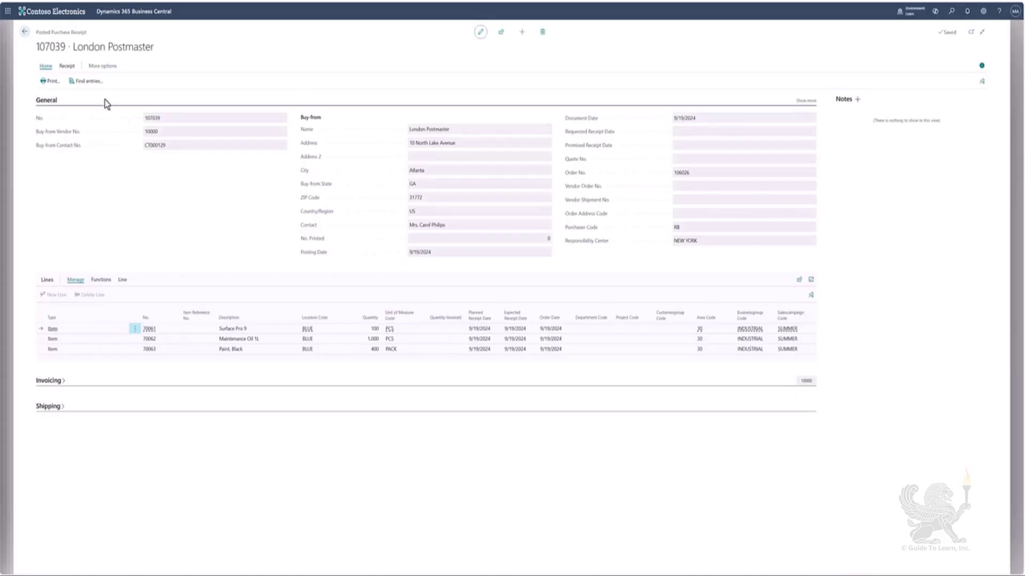
pyautogui.click(89, 82)
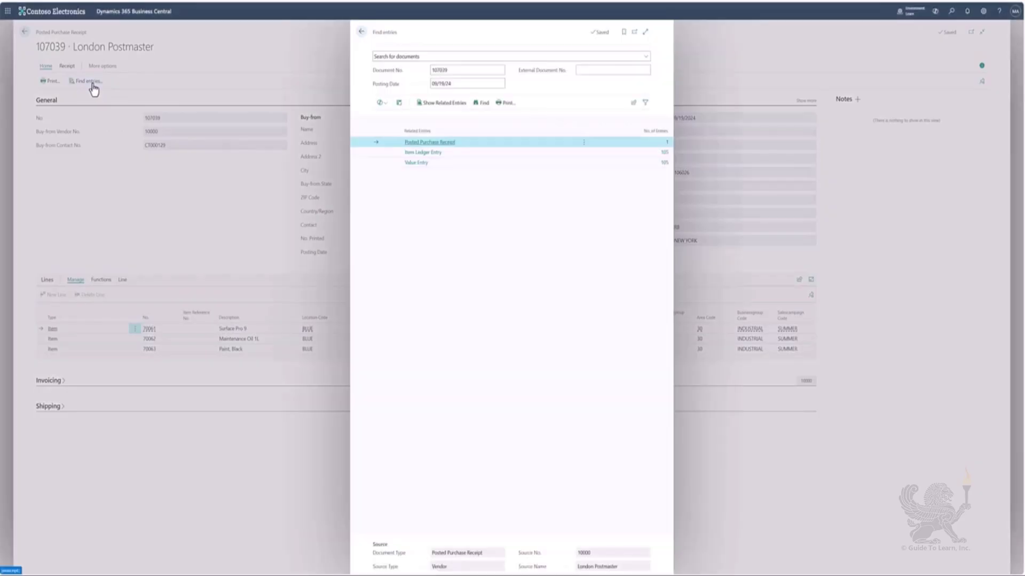
pyautogui.click(665, 154)
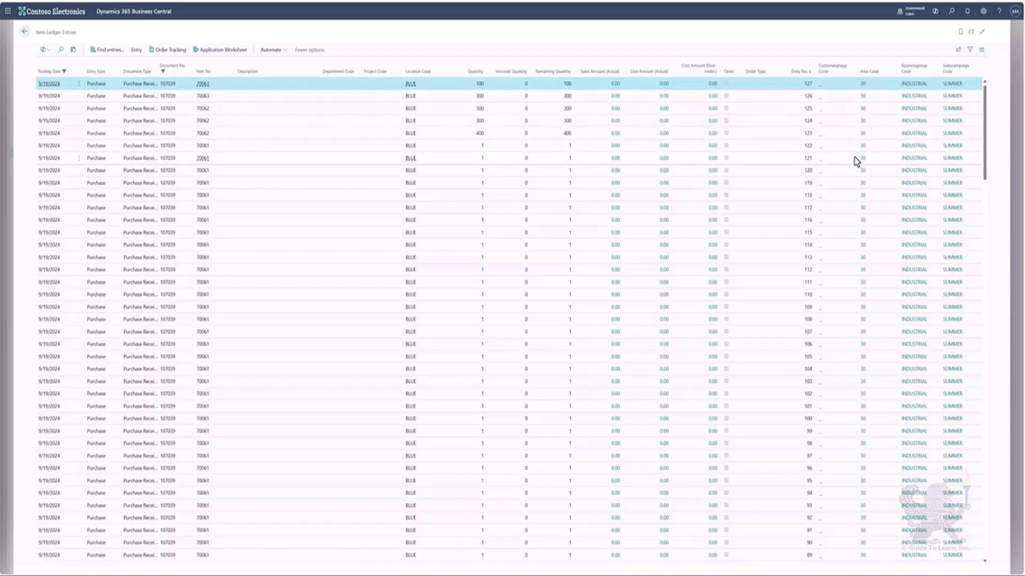
# Start personalizing the item ledger entries page and add the Serial No. field between Location Code and Quantity
pyautogui.click(983, 13)
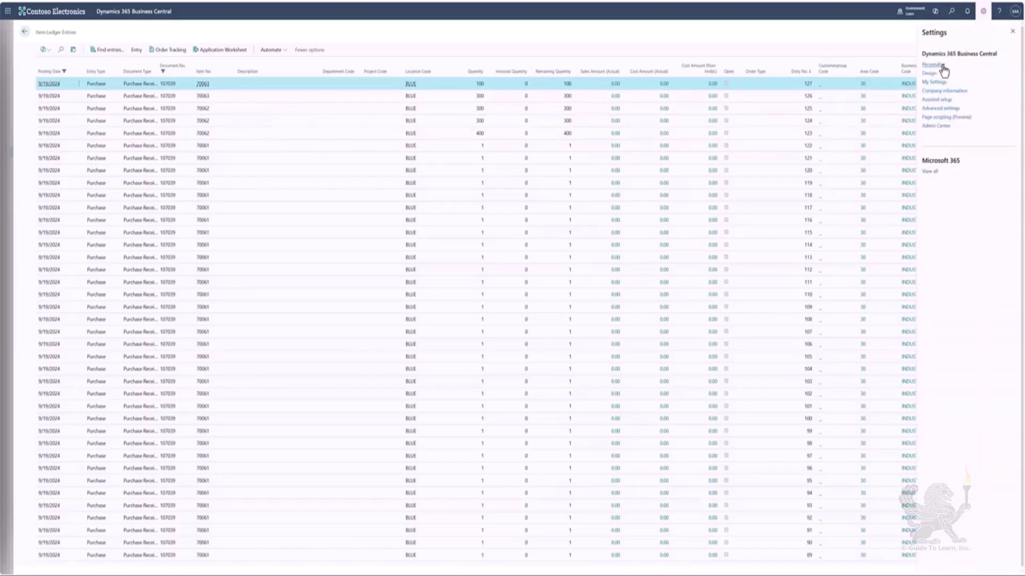
pyautogui.click(943, 66)
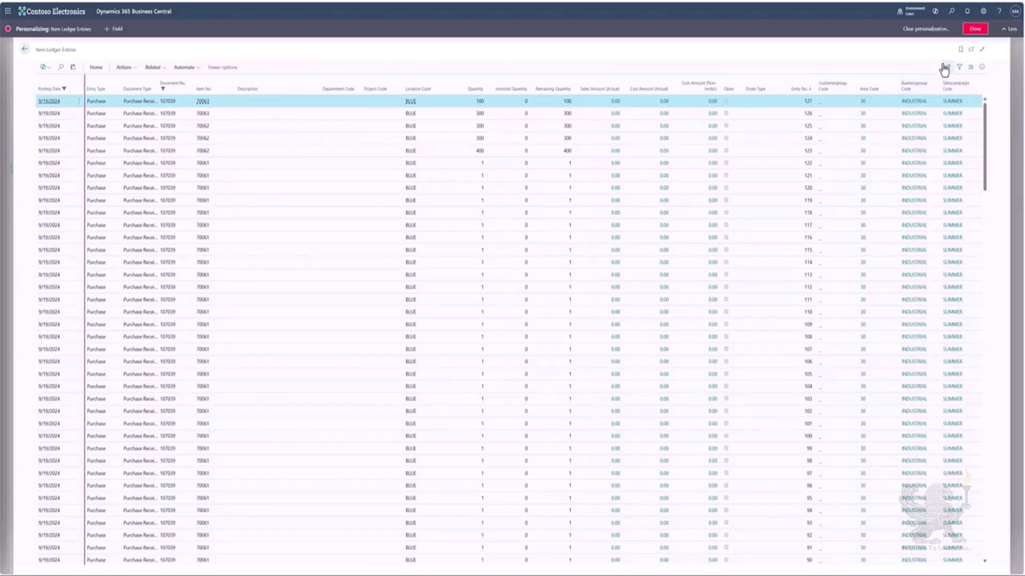
pyautogui.click(114, 30)
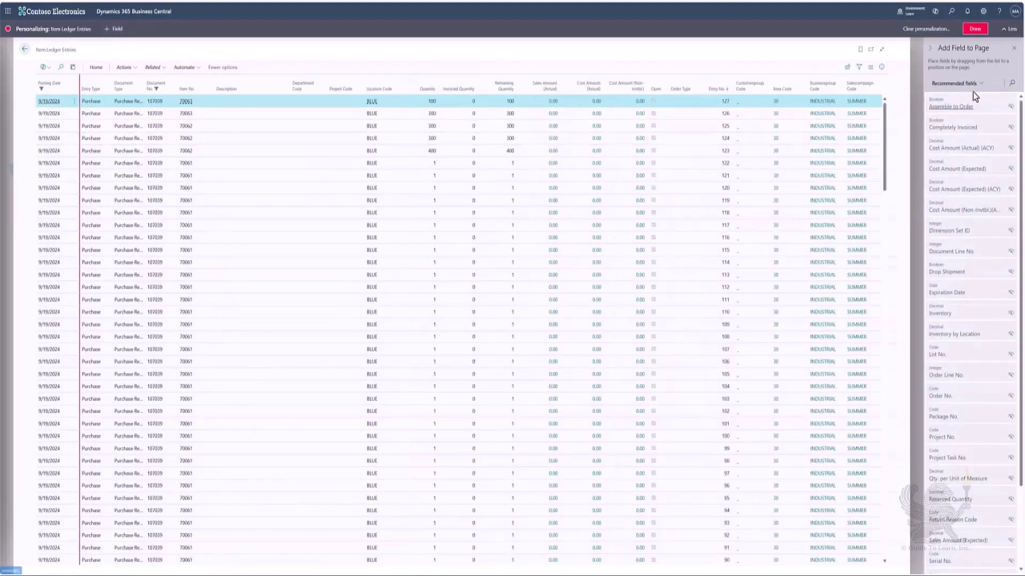
pyautogui.click(1011, 85)
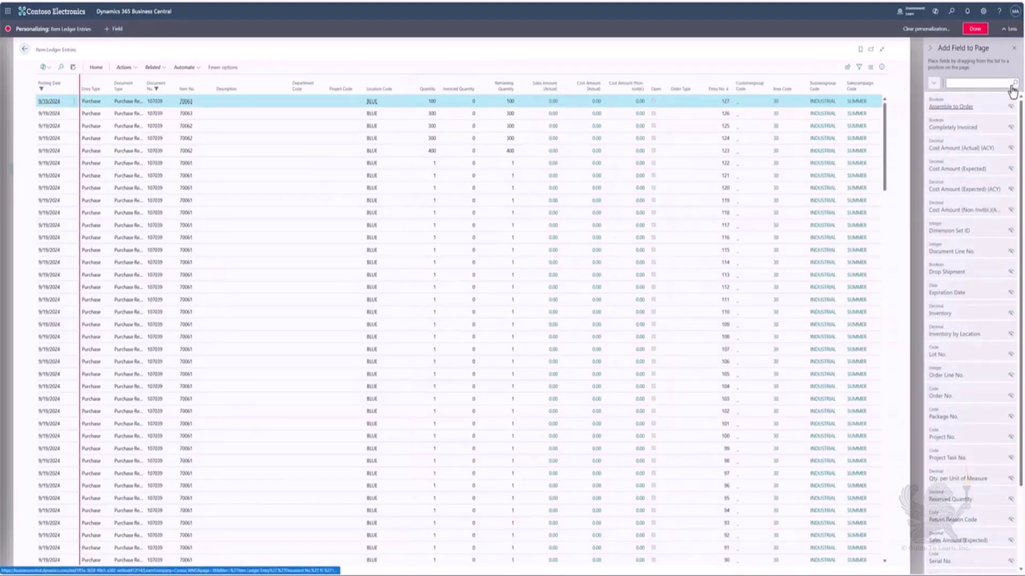
pyautogui.write('ser')
pyautogui.press('BackSpace')
pyautogui.press('BackSpace')
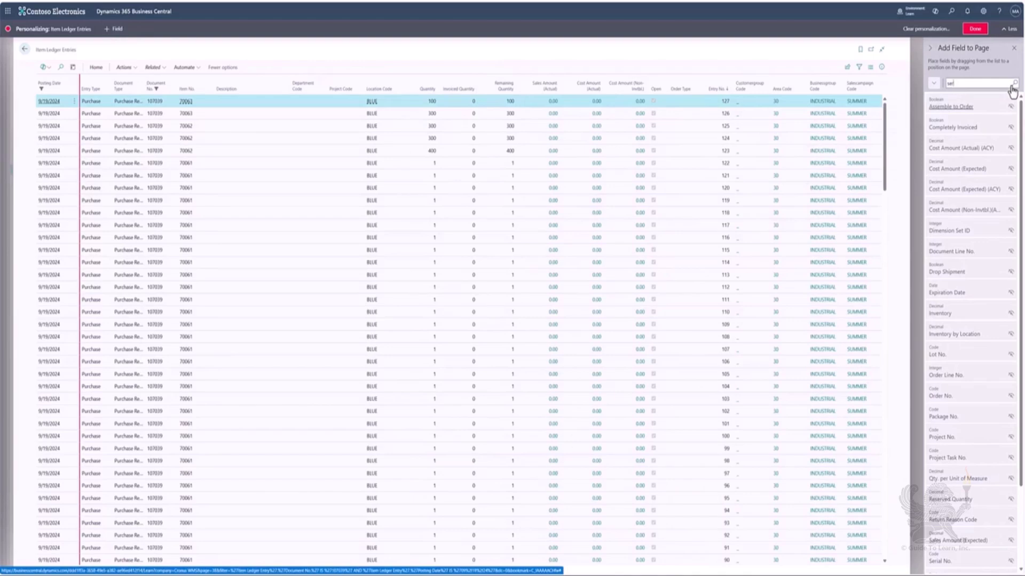
pyautogui.write('i')
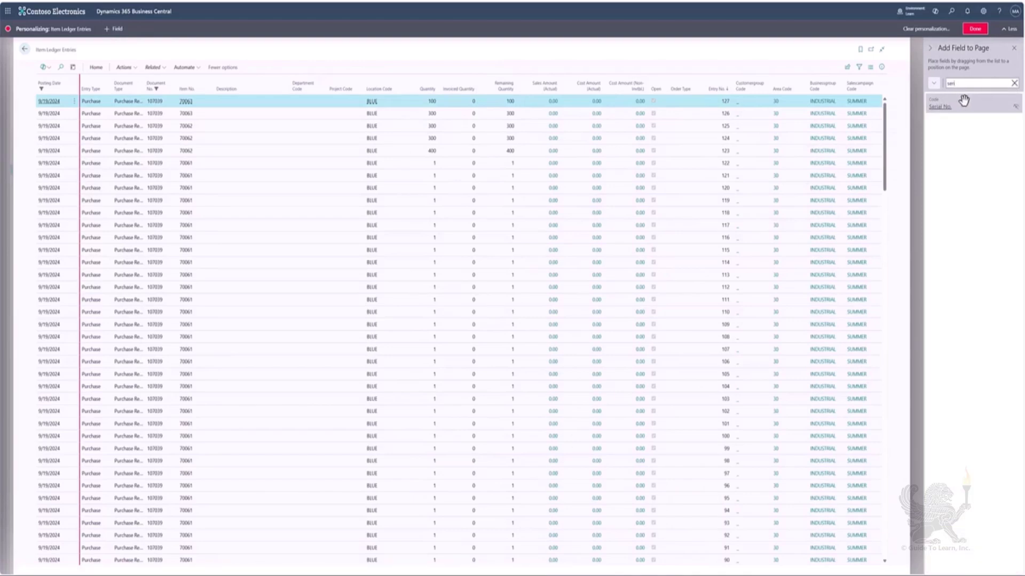
pyautogui.moveTo(966, 101)
pyautogui.mouseDown()
pyautogui.moveTo(433, 88)
pyautogui.moveTo(435, 103)
pyautogui.moveTo(411, 88)
pyautogui.mouseUp()
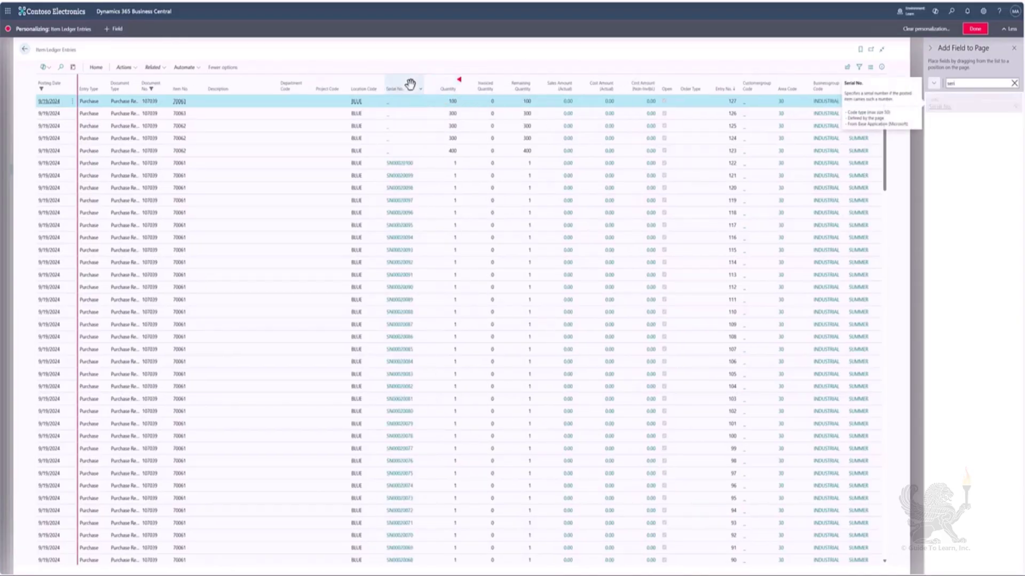
# Find the Lot No. field and add it as a column directly after Serial No
pyautogui.doubleClick(977, 84)
pyautogui.press('BackSpace')
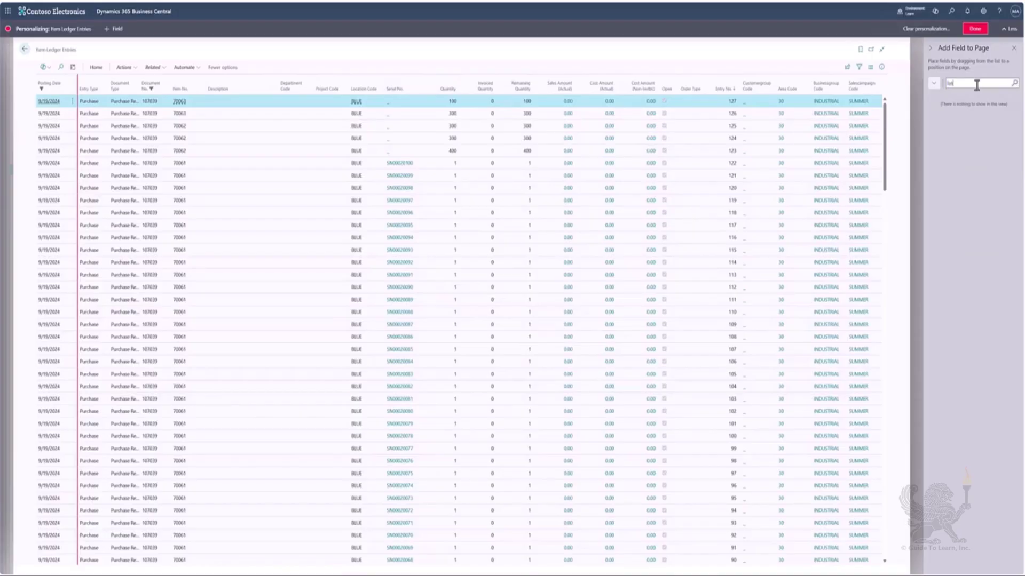
pyautogui.moveTo(961, 103); pyautogui.dragTo(427, 87)
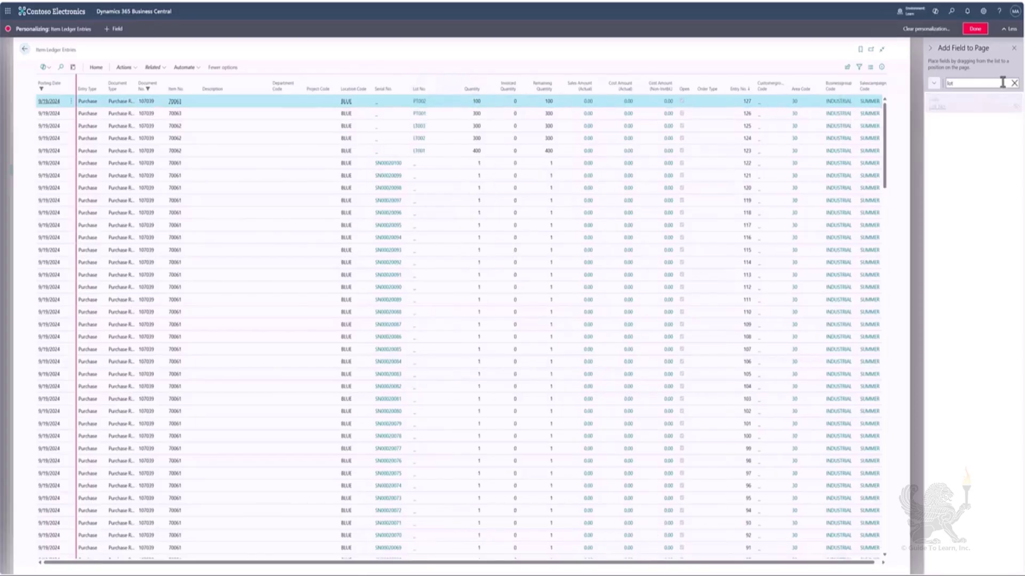
# Add the Package No. field as a column directly after Lot No. and finish personalizing the page
pyautogui.doubleClick(982, 82)
pyautogui.write('pack')
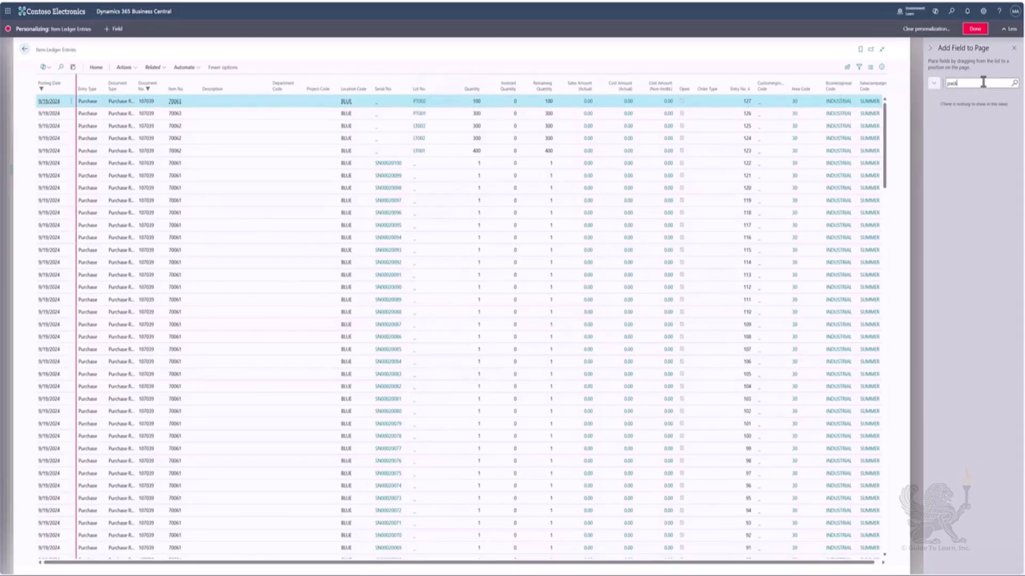
pyautogui.moveTo(959, 101)
pyautogui.mouseDown()
pyautogui.moveTo(449, 86)
pyautogui.moveTo(451, 99)
pyautogui.mouseUp()
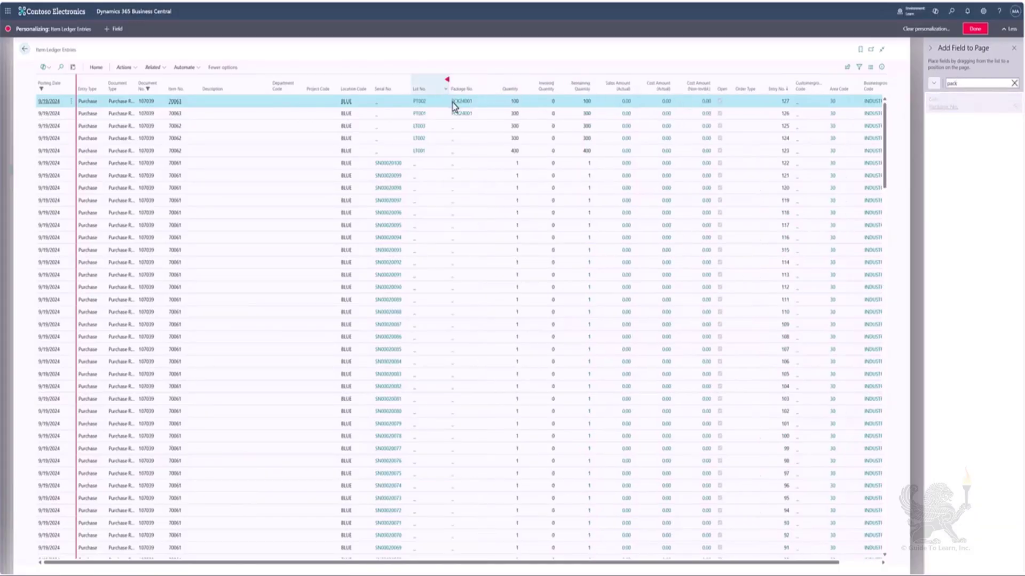
pyautogui.click(979, 30)
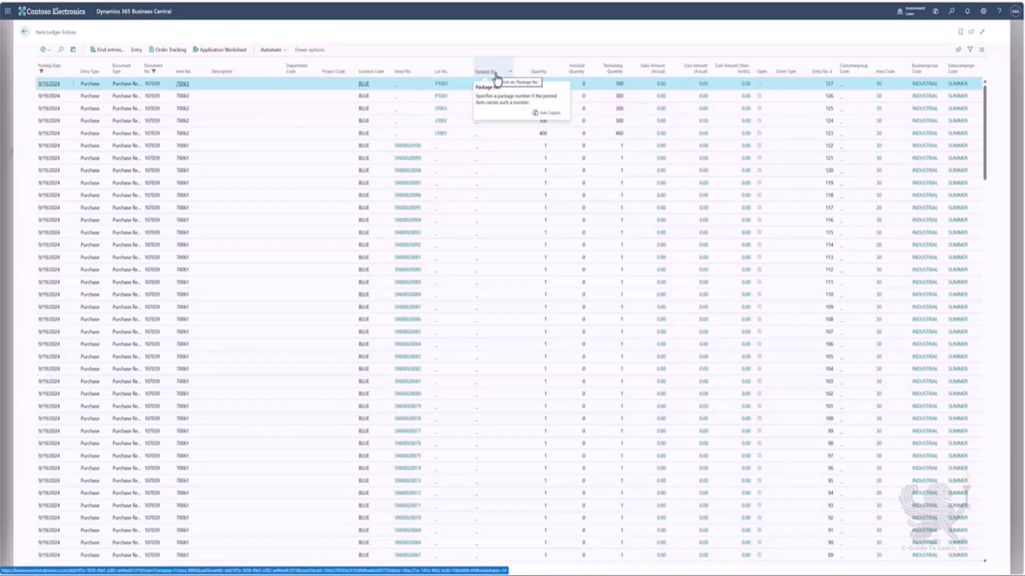
# Set the test quality to Good on the information card of lot LT001 and return to the item ledger entries
pyautogui.click(442, 136)
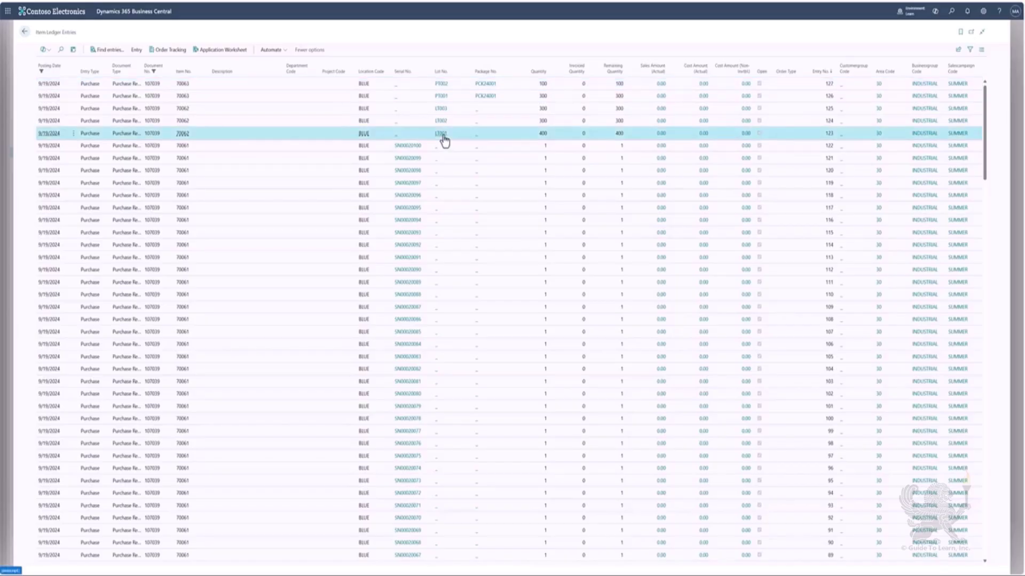
pyautogui.click(443, 136)
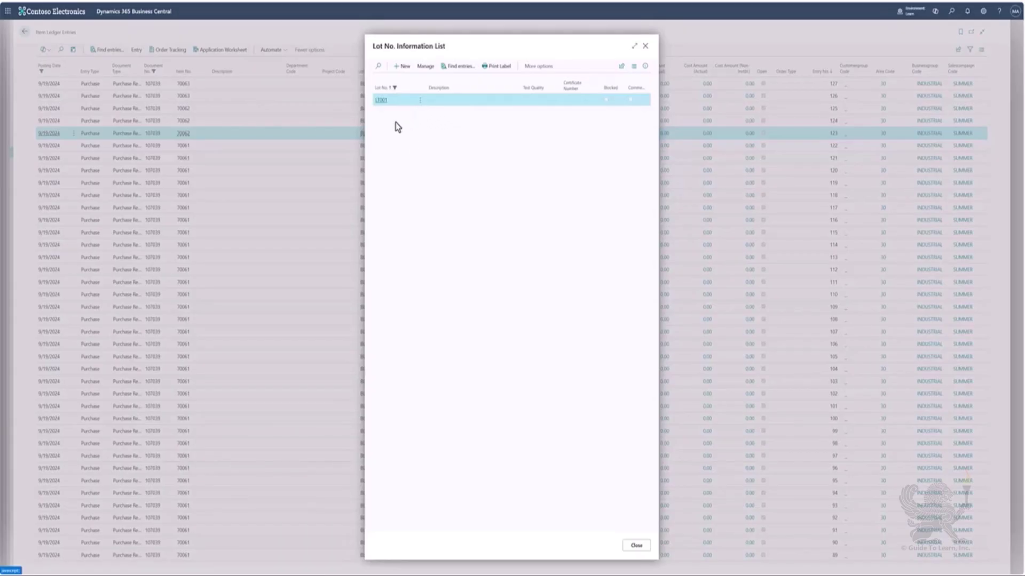
pyautogui.click(425, 66)
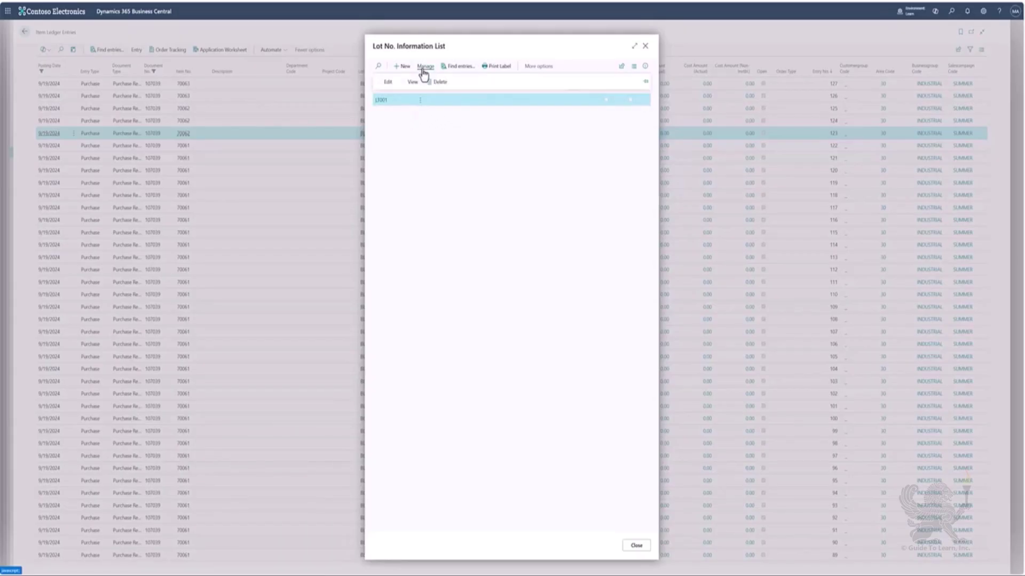
pyautogui.click(388, 83)
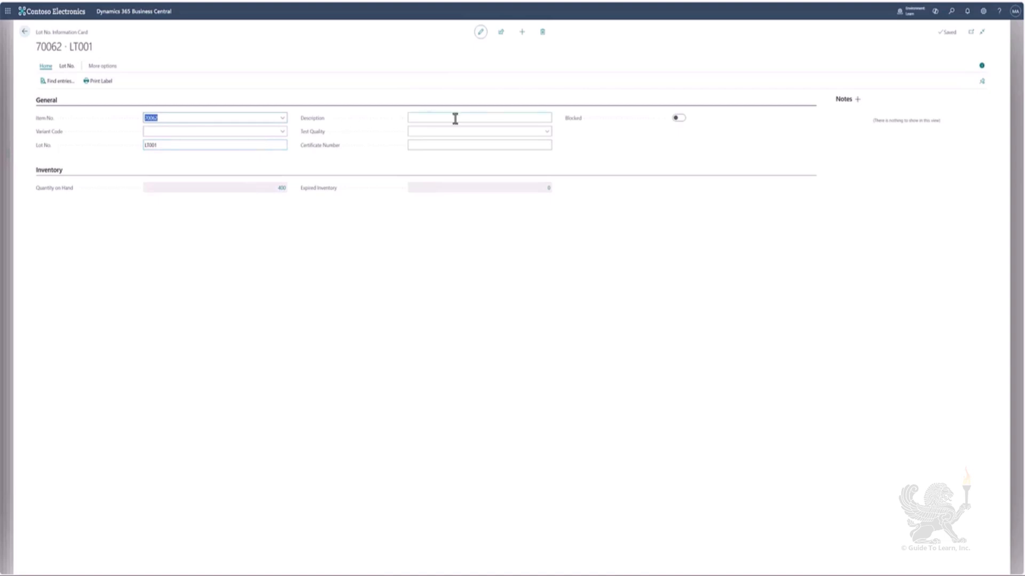
pyautogui.click(494, 132)
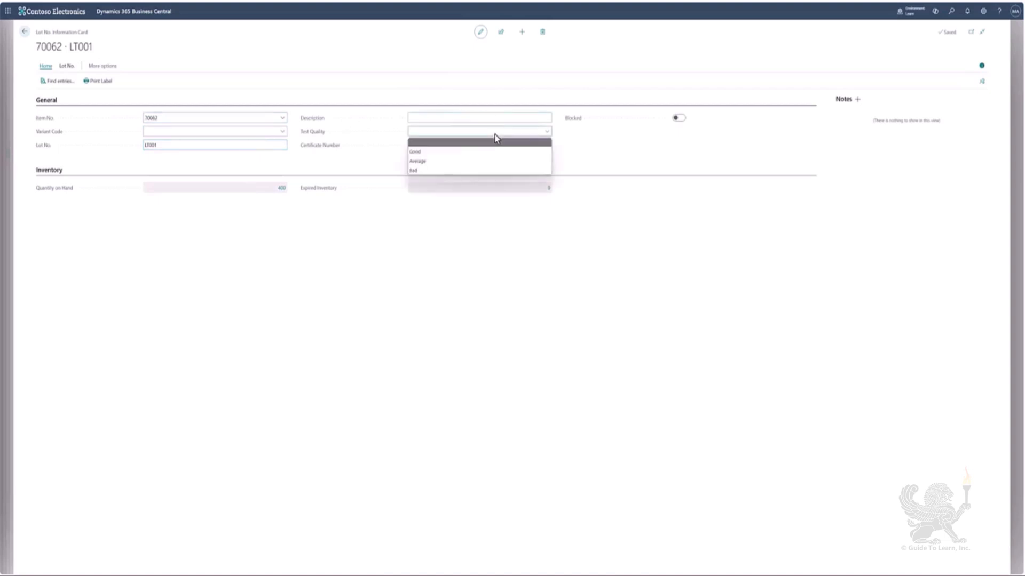
pyautogui.click(445, 153)
pyautogui.click(446, 146)
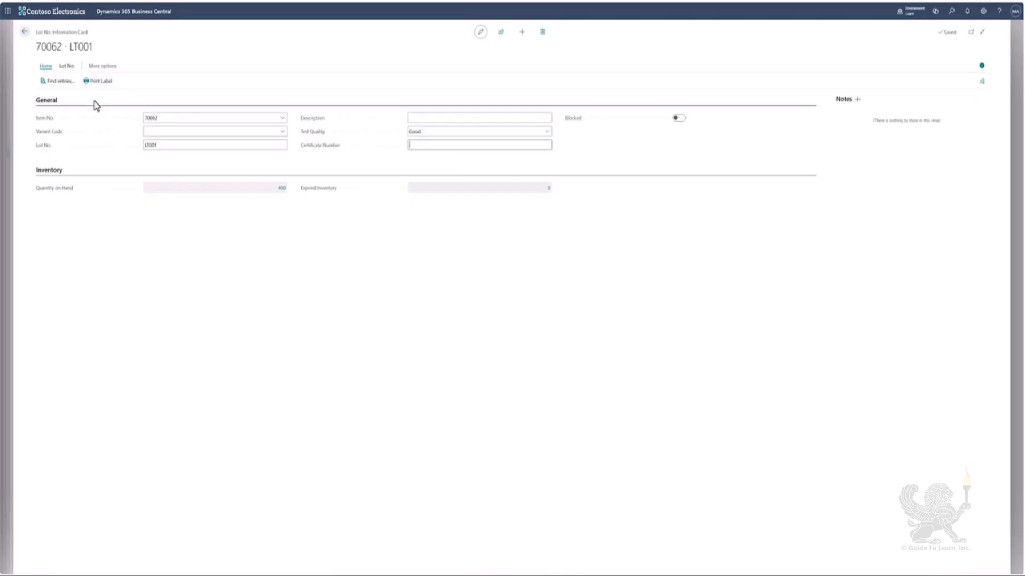
pyautogui.click(25, 33)
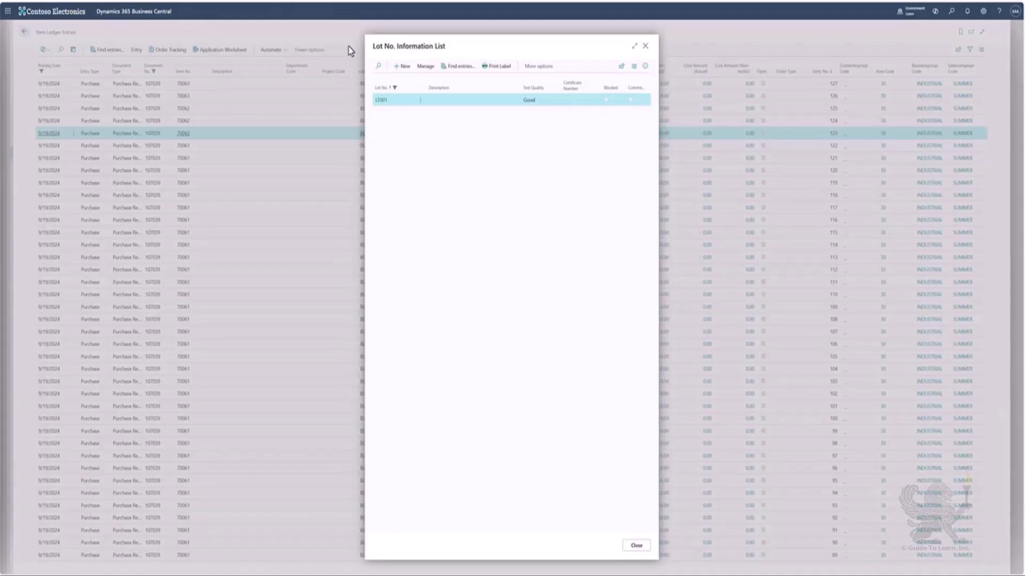
pyautogui.click(637, 546)
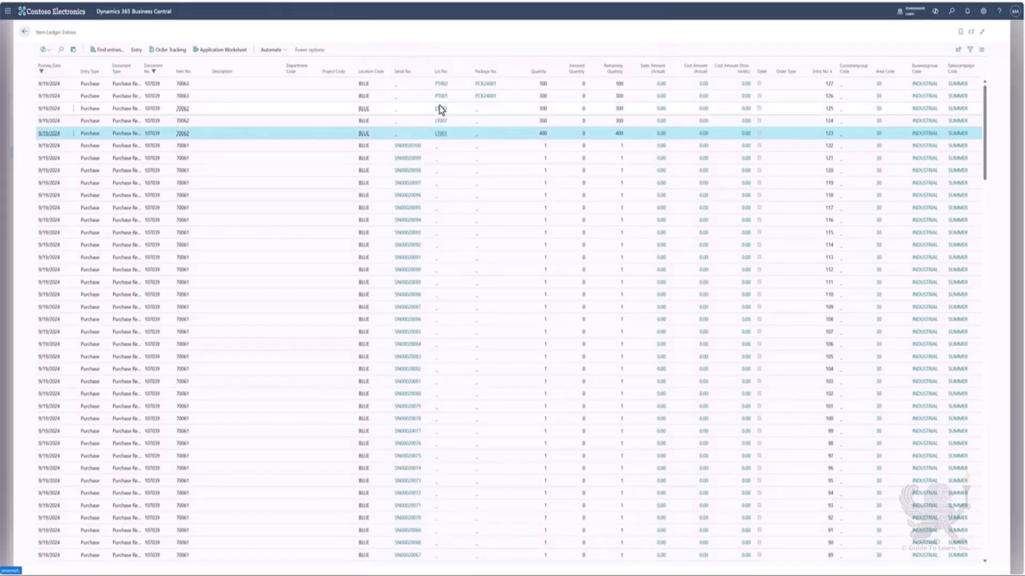